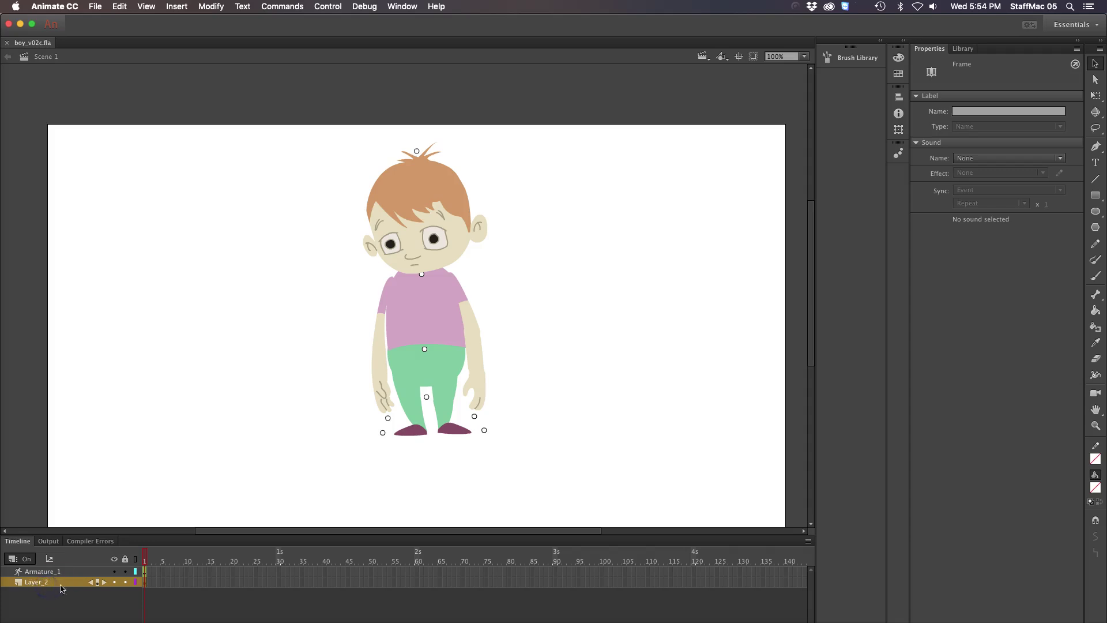
Step: Draw a horizontal purple ground line with a stroke of 12 across the stage below the boy on Layer_2, and lock the layer
click(1094, 179)
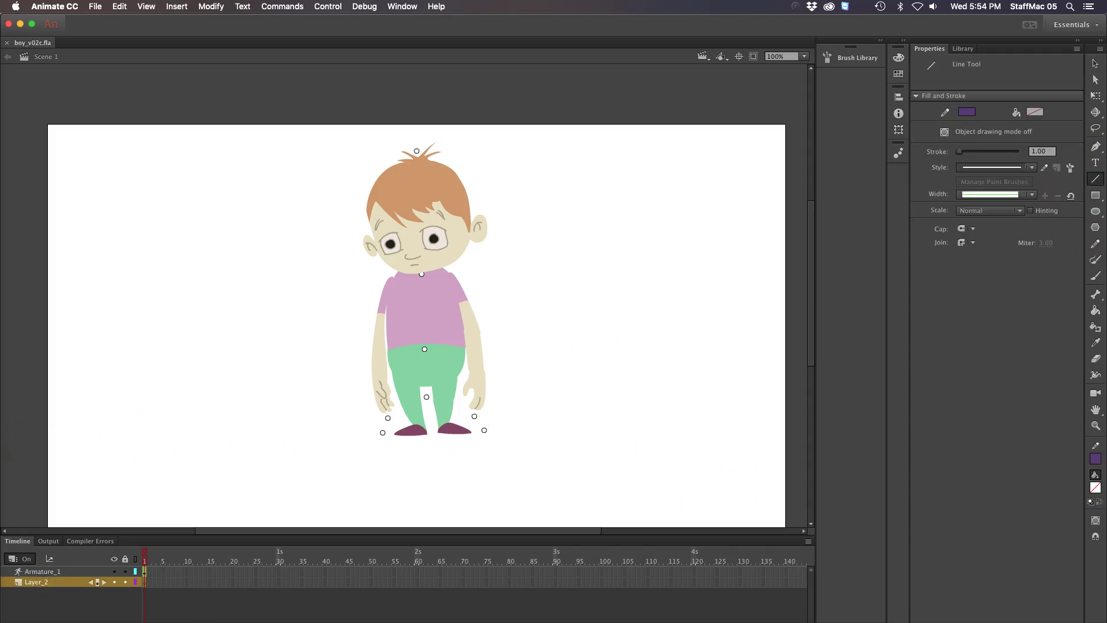
key(bracketright)
key(bracketright)
key(bracketright)
key(bracketright)
key(bracketright)
mouse_move(19, 484)
mouse_down()
mouse_move(828, 455)
mouse_move(806, 483)
mouse_up()
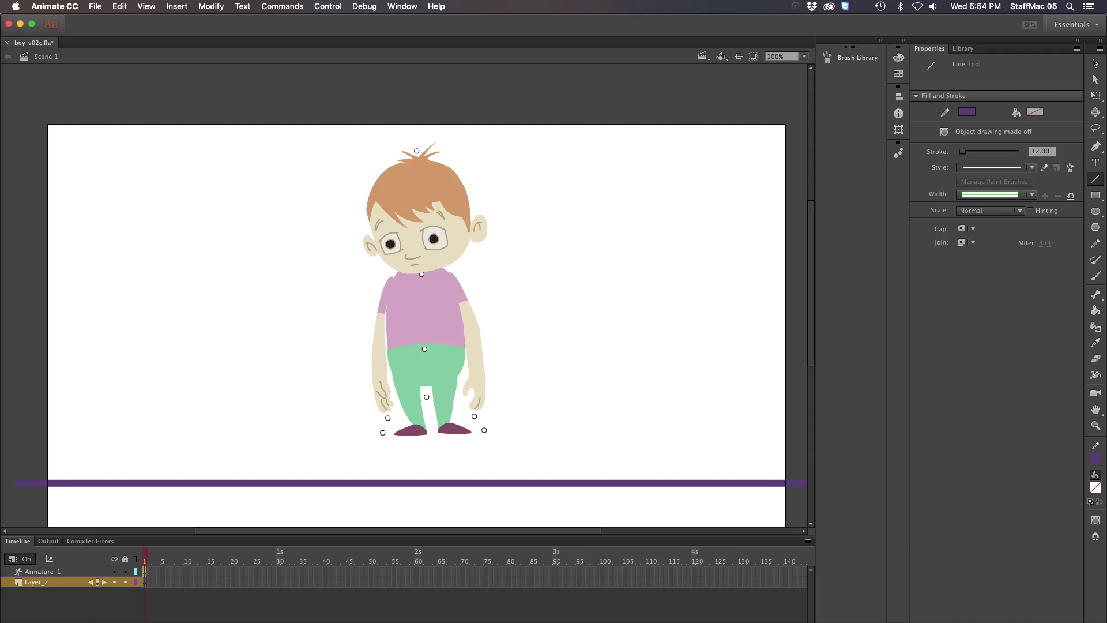
click(126, 582)
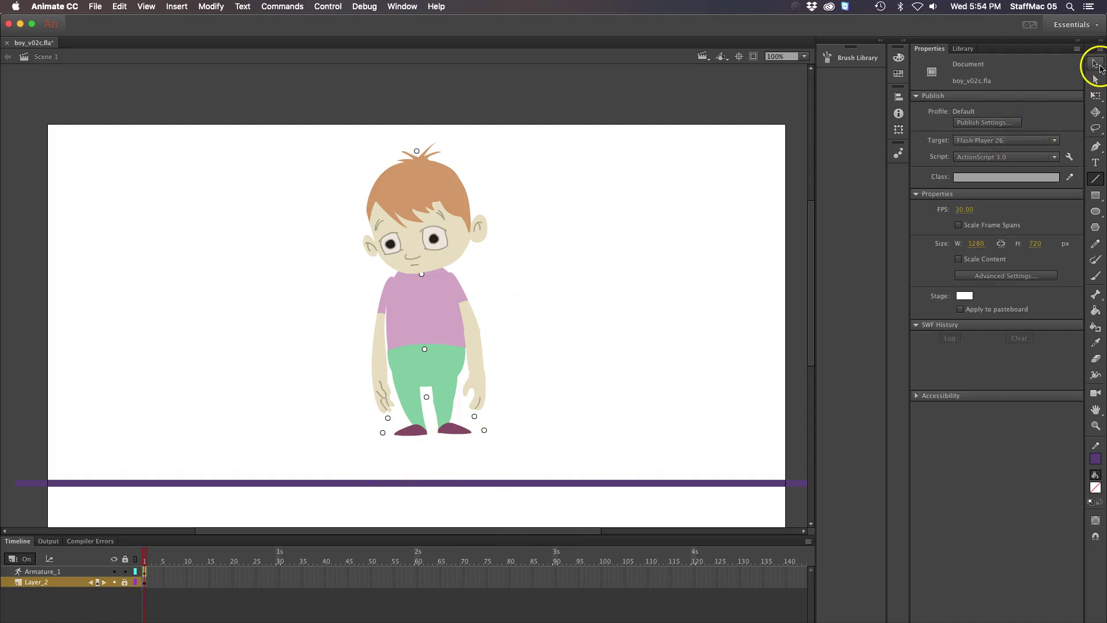
Step: Extend the Armature_1 layer by inserting a frame at frame 90
click(1095, 95)
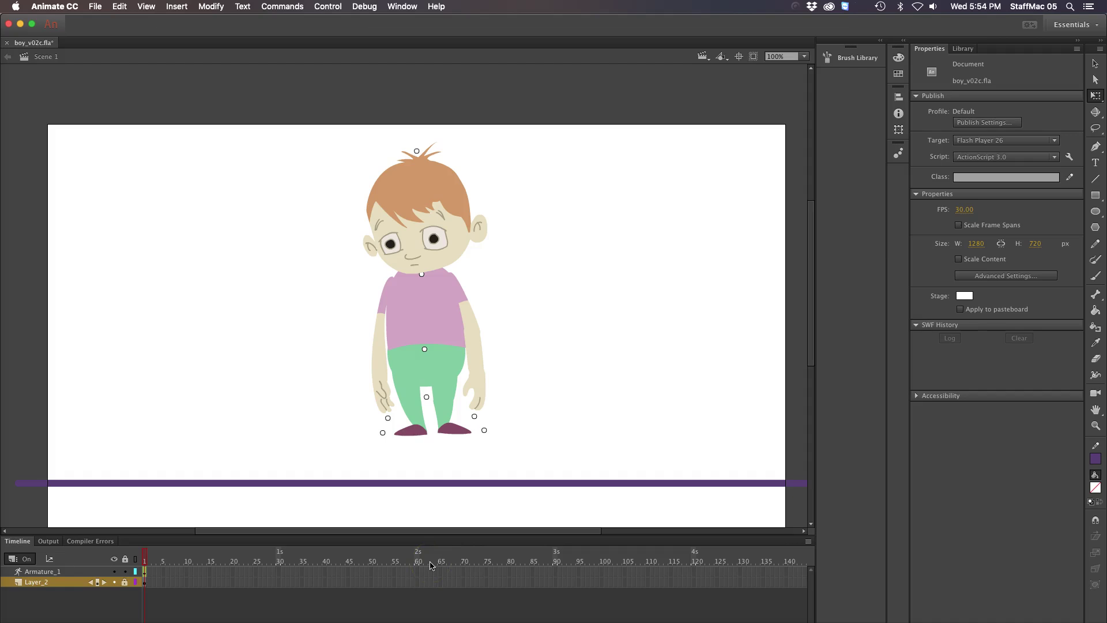
click(554, 571)
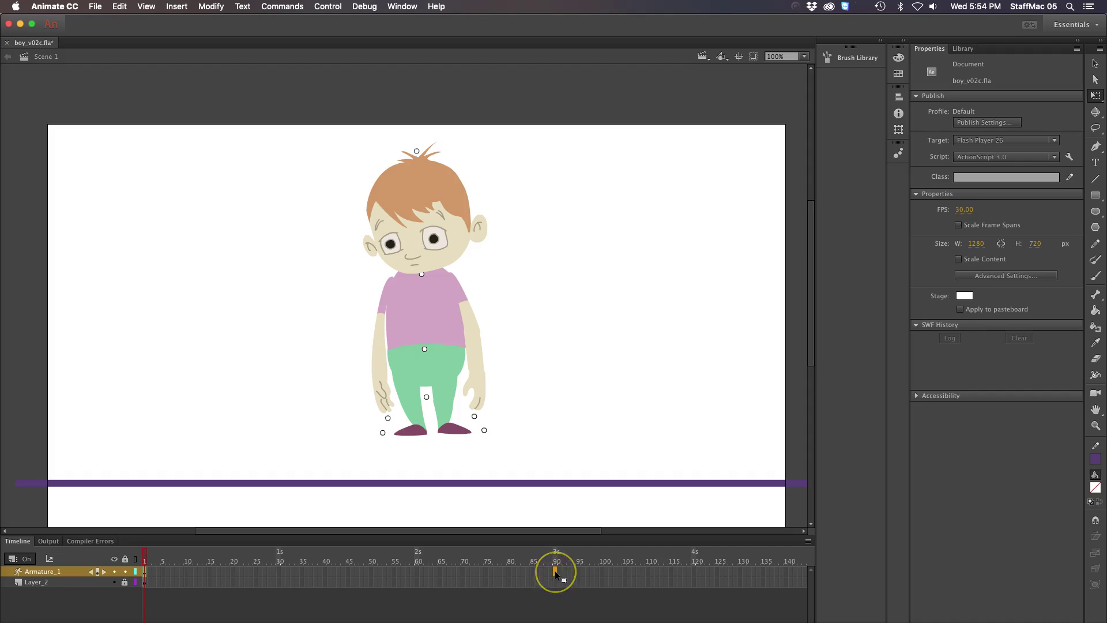
click(554, 570)
click(570, 582)
click(555, 570)
right_click(555, 572)
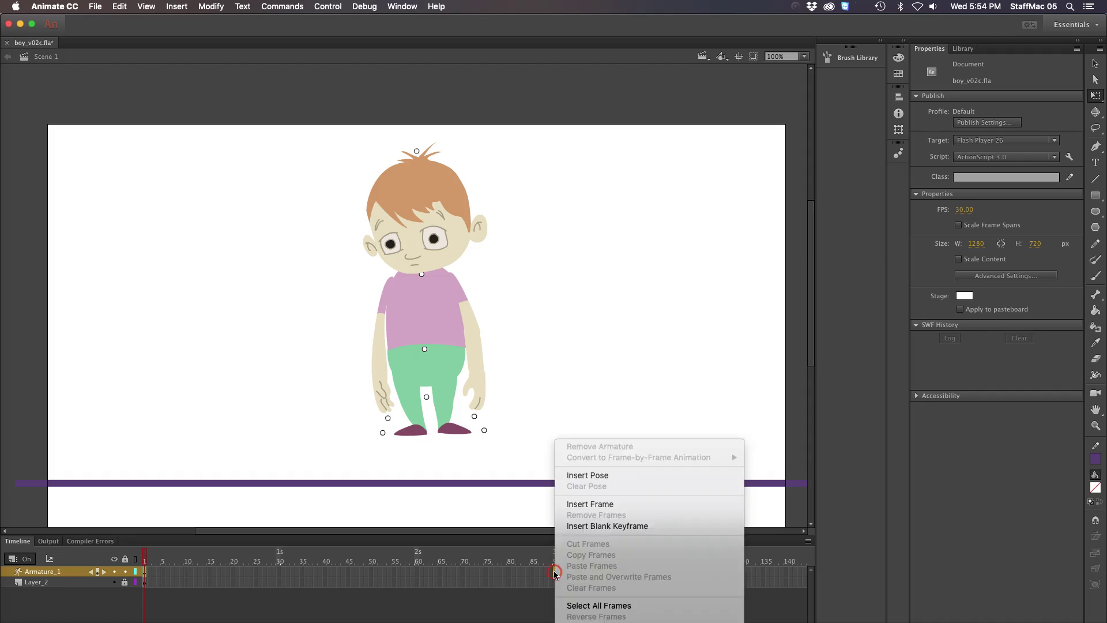
click(604, 505)
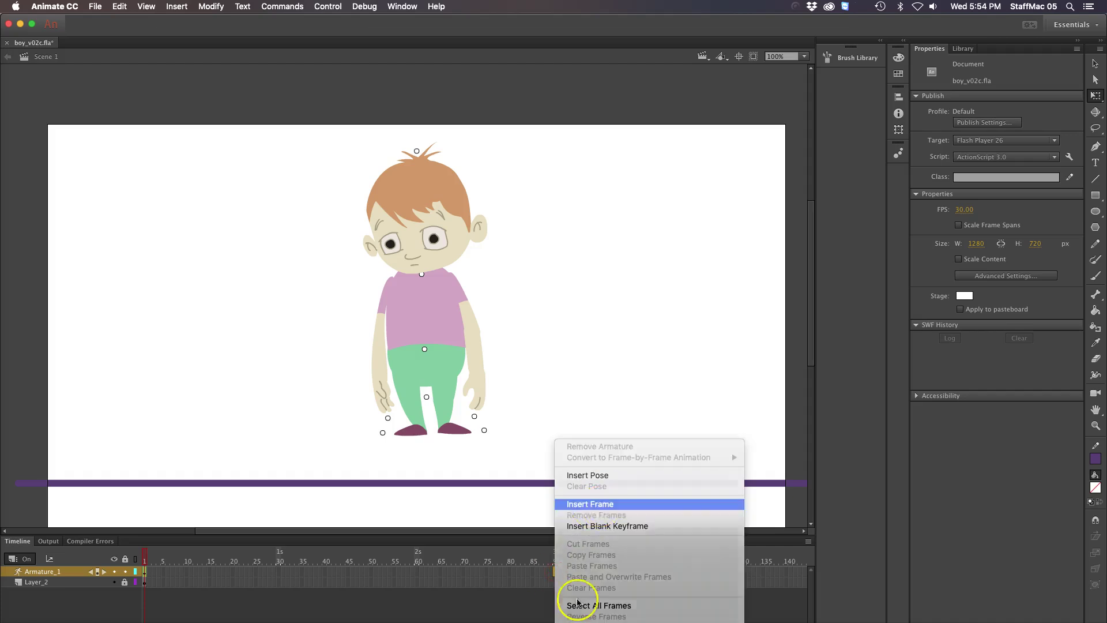
click(41, 509)
Step: Extend Layer_2 to frame 90 to match the armature, and play back the timeline
drag(425, 548, 556, 552)
click(555, 582)
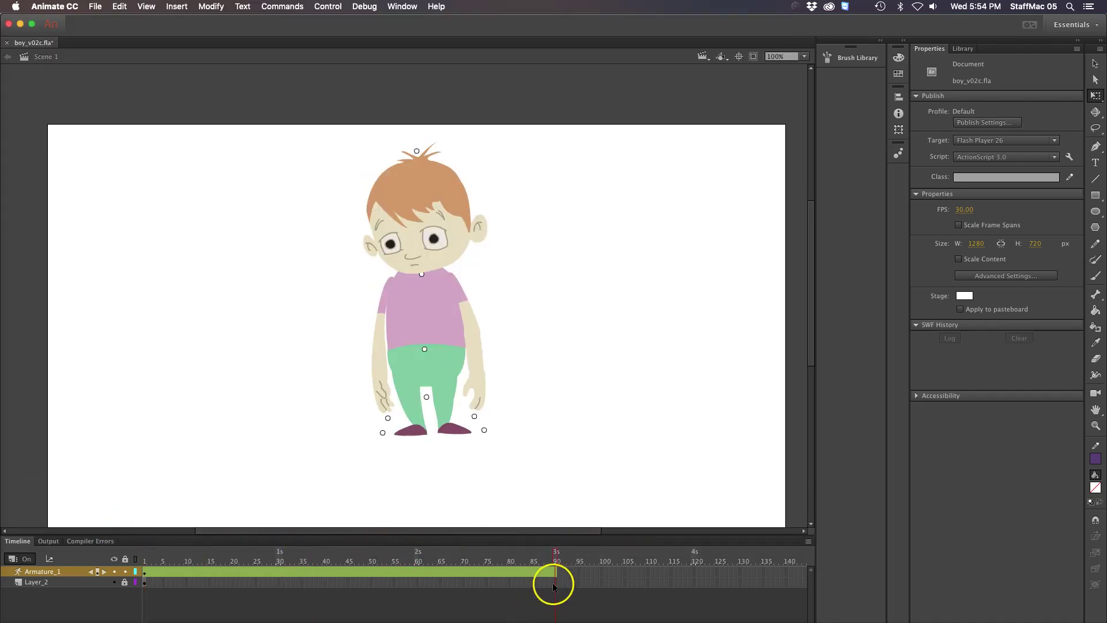
key(F5)
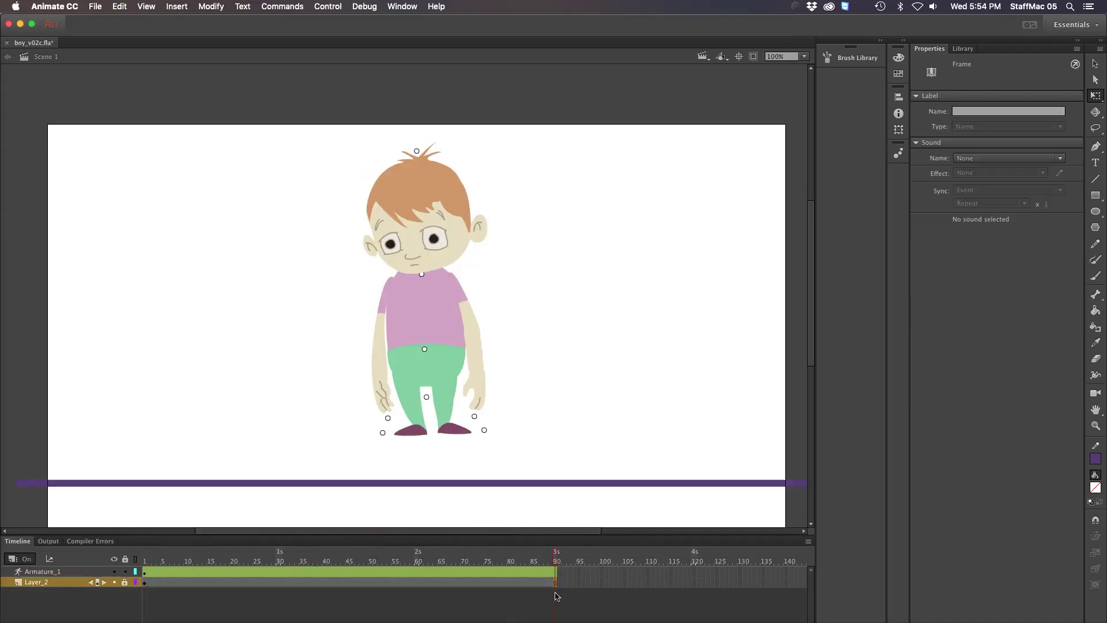
click(552, 559)
key(Return)
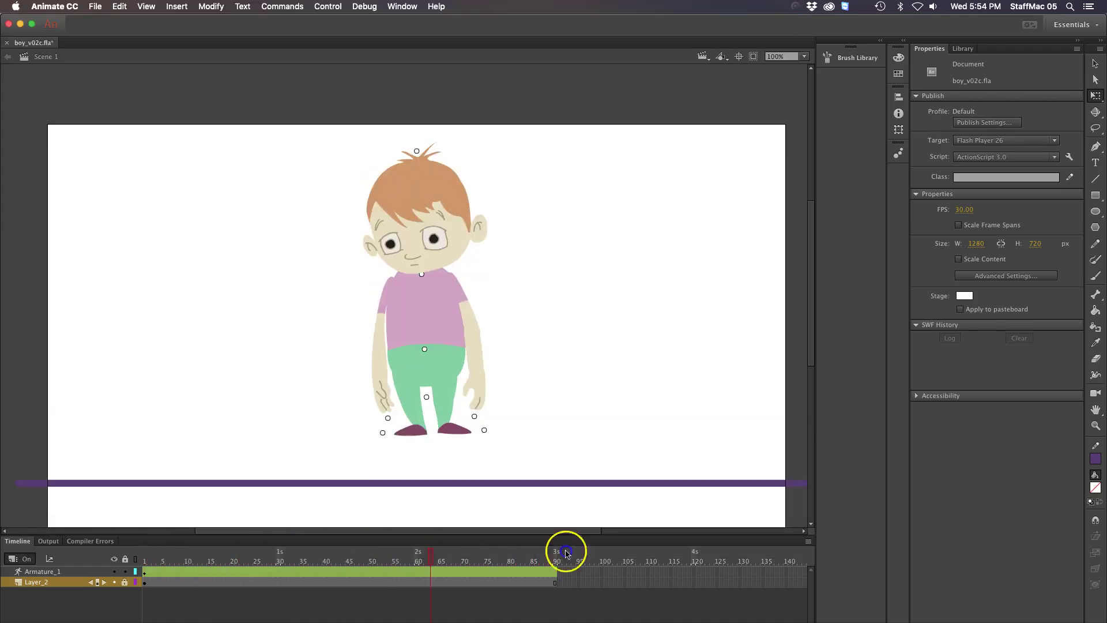
click(598, 543)
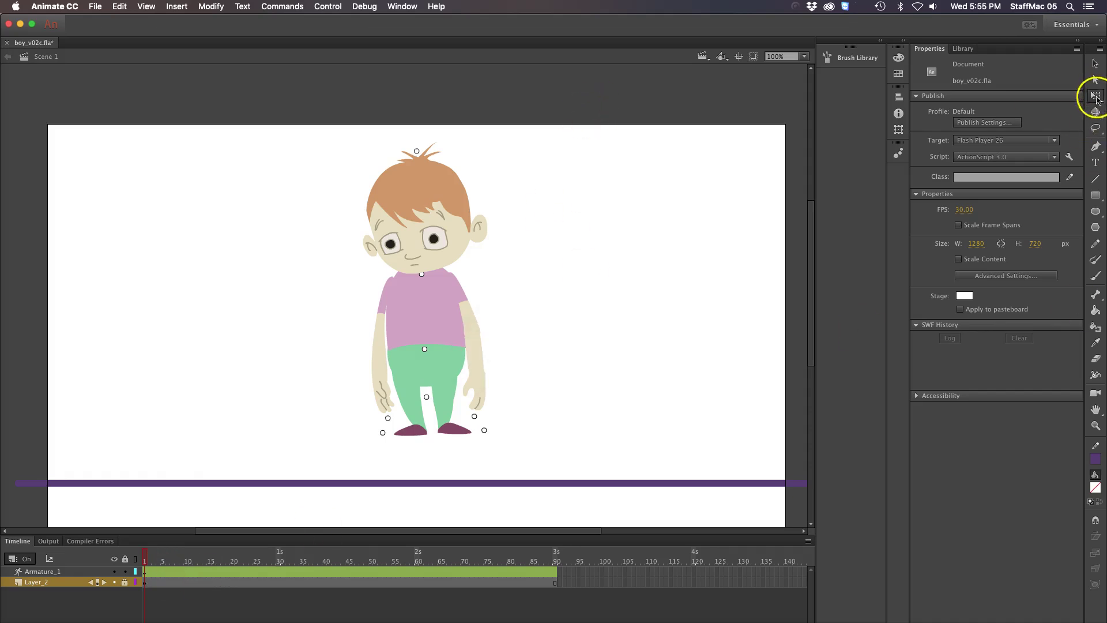
Step: Move the whole boy armature to the left edge of the stage at frame 1 with his feet on the ground line, and preview the timeline
drag(583, 106, 254, 456)
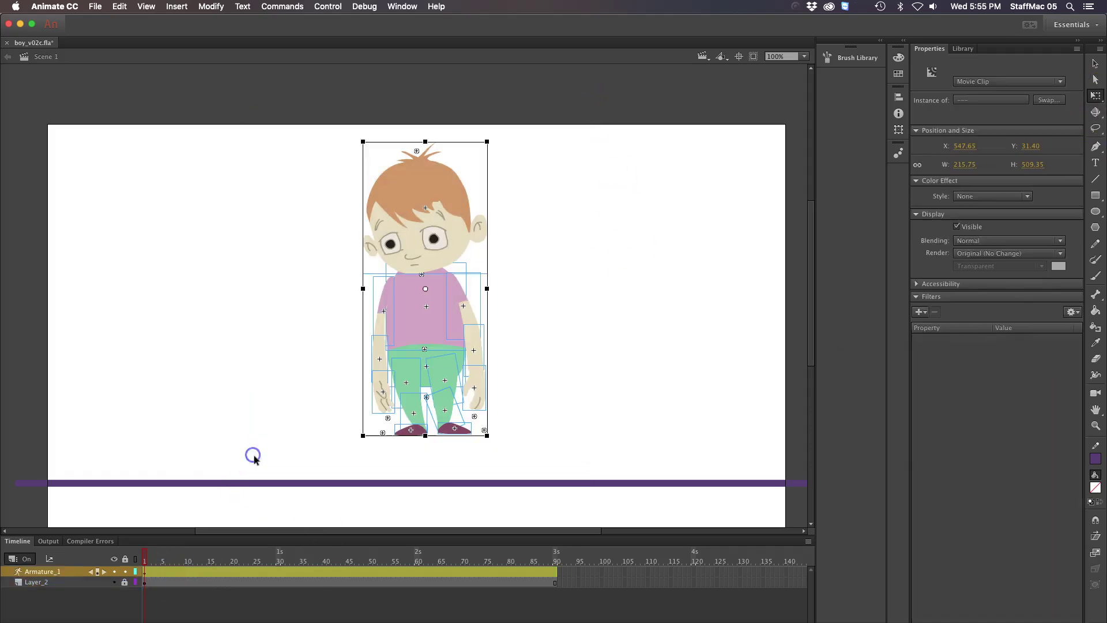
drag(425, 328, 114, 378)
click(147, 550)
click(392, 555)
drag(392, 555, 557, 554)
key(shift+comma)
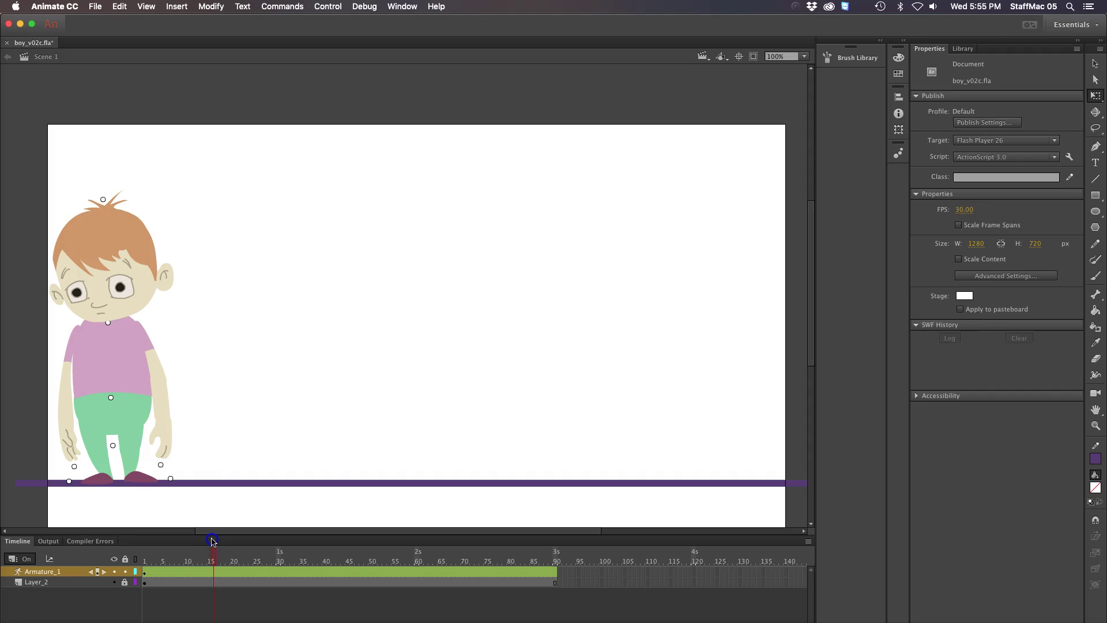
Step: At frame 16, select all of Armature_1 and shift the boy right to about X 80 along the ground line to create a pose
click(129, 360)
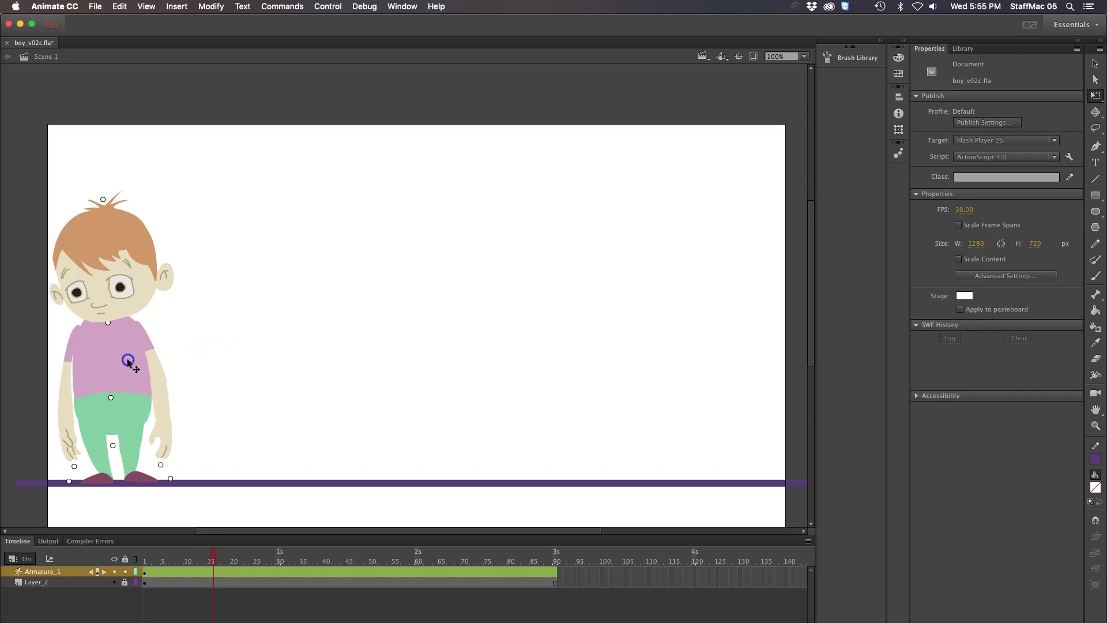
click(249, 235)
drag(240, 111, 17, 469)
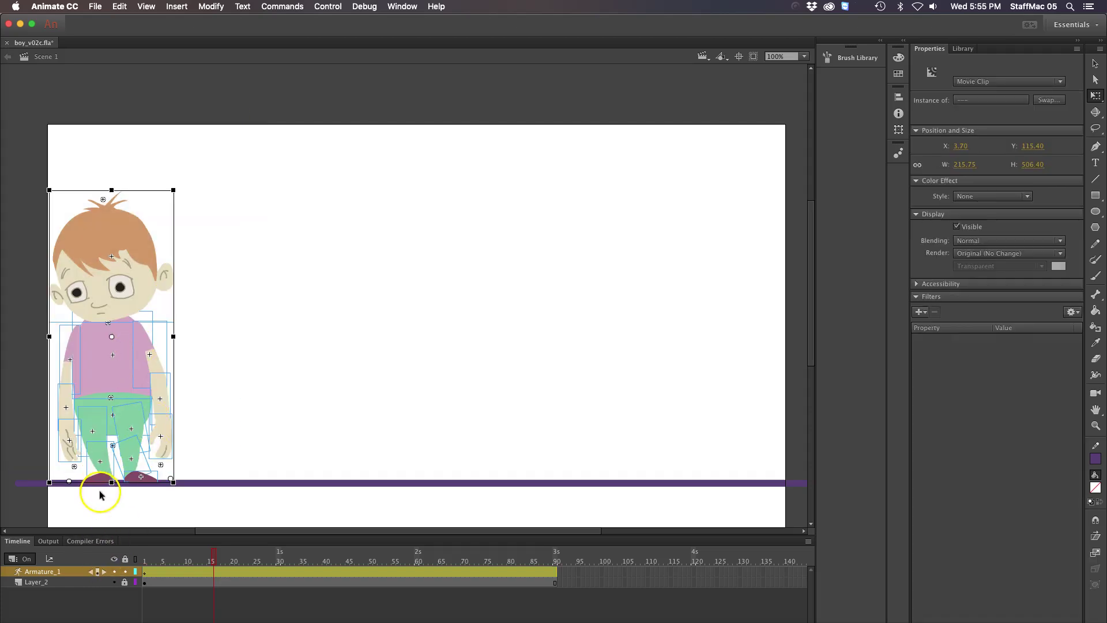
click(37, 611)
click(43, 571)
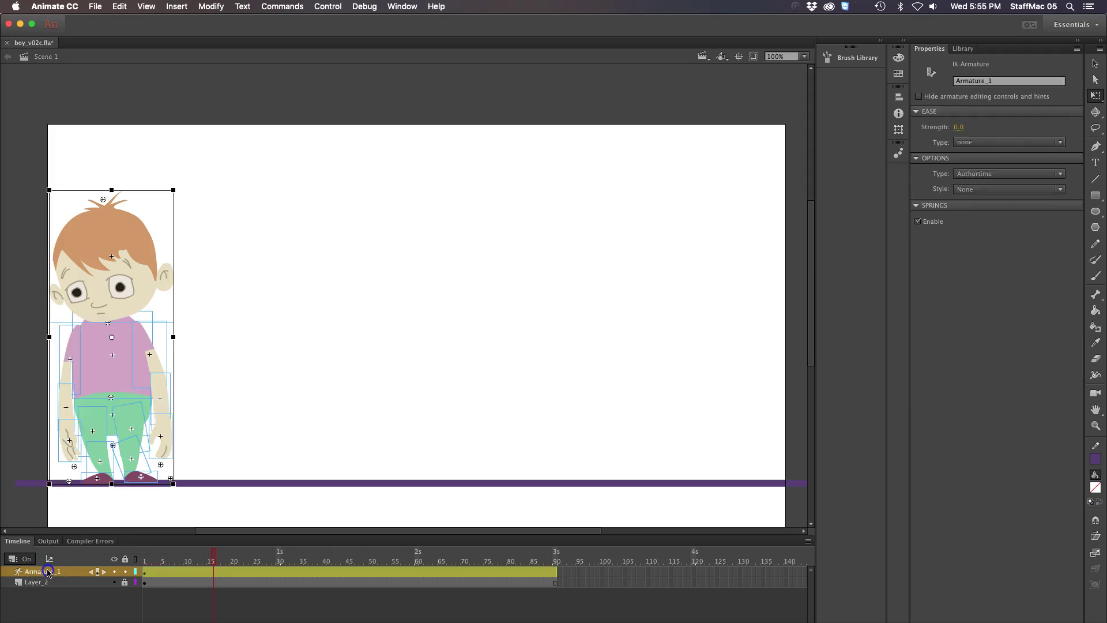
click(49, 602)
click(39, 593)
click(41, 573)
drag(116, 378, 161, 377)
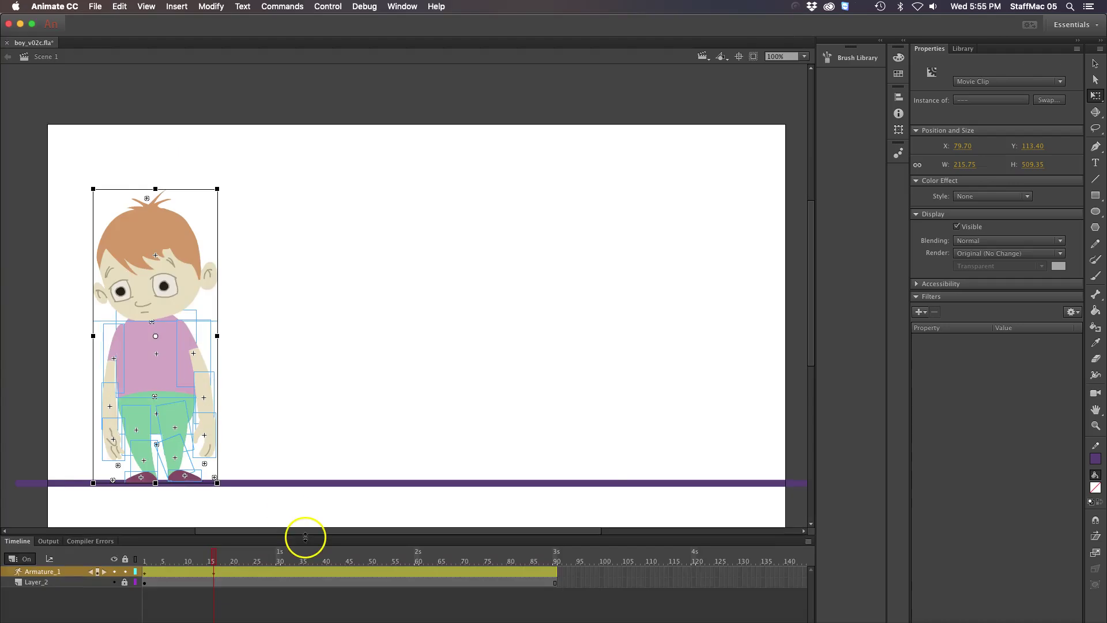
Step: At frame 16, pull the boy's rear foot backward to the left along the ground line to open his stance
mouse_move(213, 552)
mouse_down()
mouse_move(113, 534)
mouse_move(197, 546)
mouse_move(249, 537)
mouse_move(80, 531)
mouse_move(212, 549)
mouse_up()
click(1095, 63)
click(144, 474)
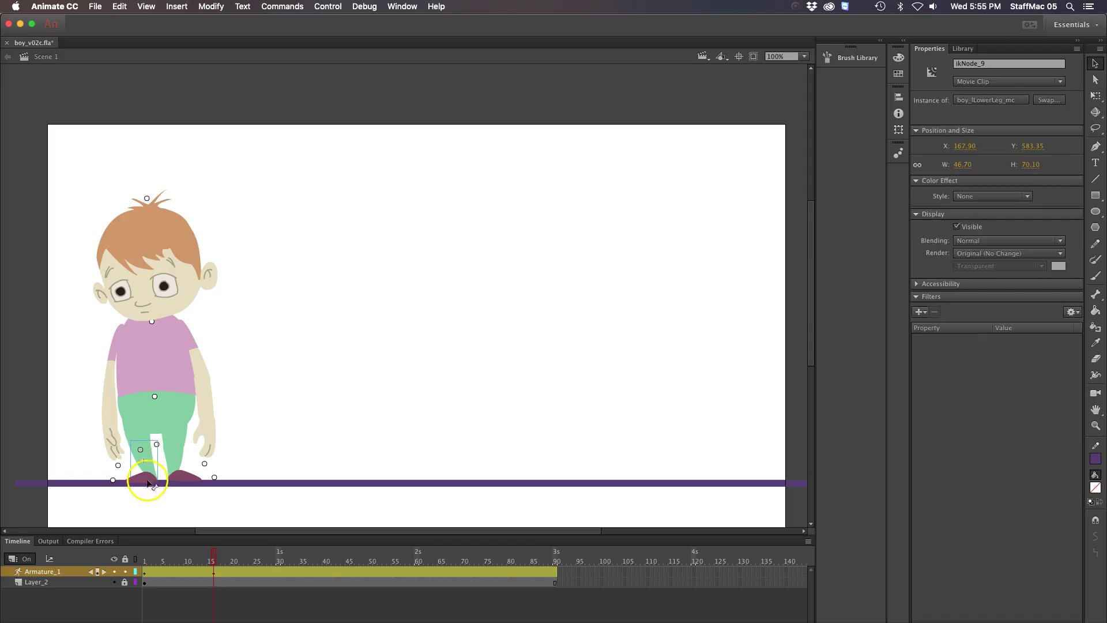
drag(147, 484, 103, 481)
mouse_move(208, 555)
mouse_down()
mouse_move(141, 557)
mouse_move(213, 563)
mouse_up()
Step: Nudge the whole armature left by about 20 px in the frame 16 pose
click(168, 392)
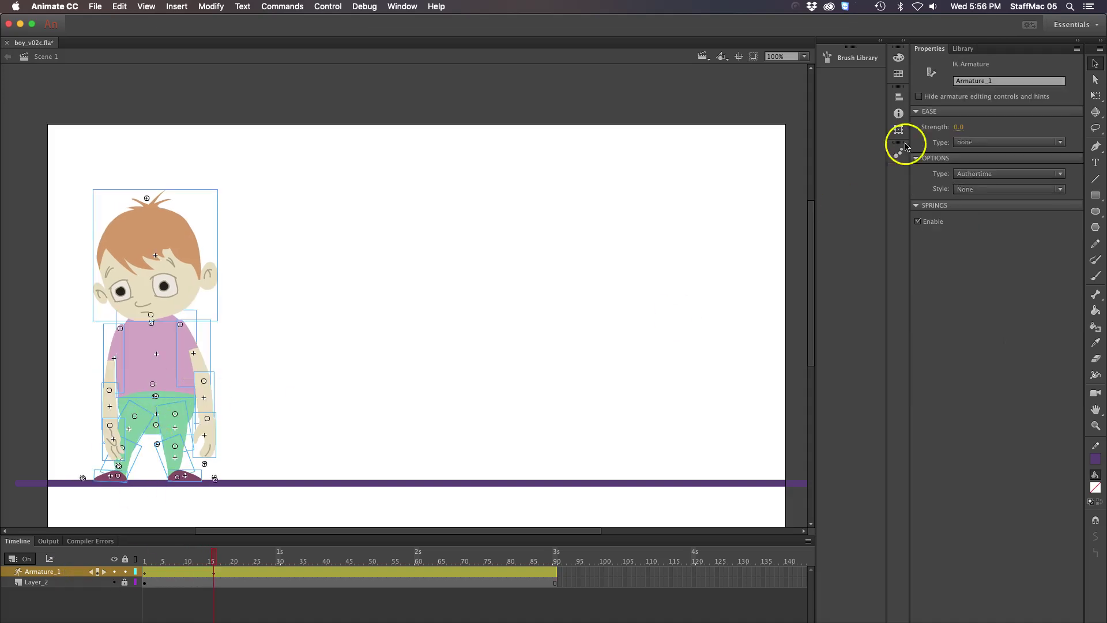
key(q)
key(shift+Left)
key(shift+Left)
drag(213, 554, 213, 581)
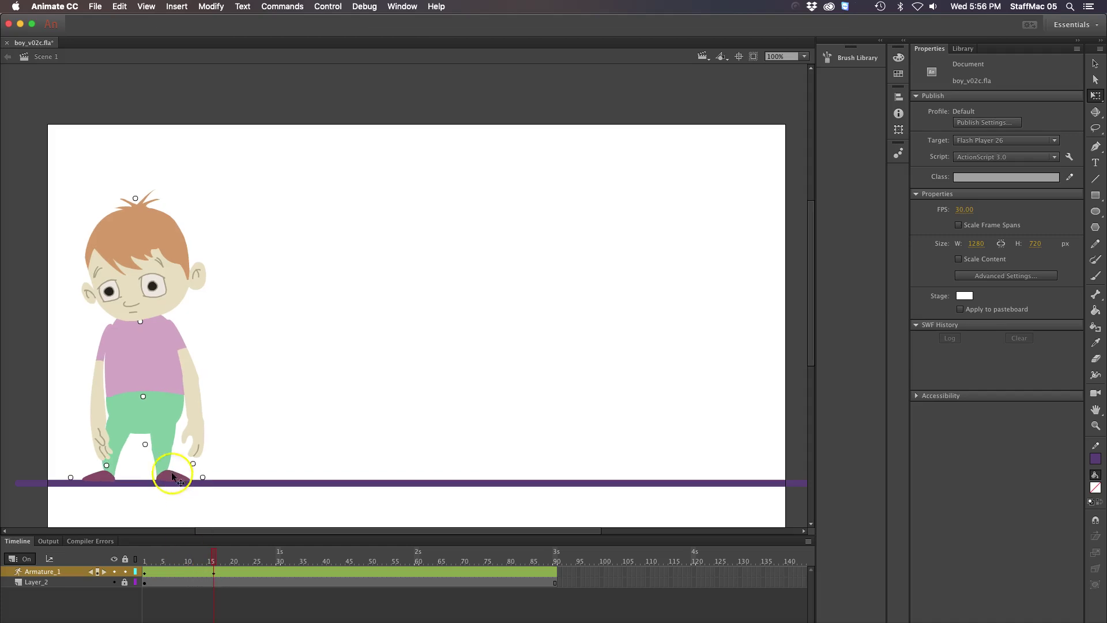
Step: At frame 16, extend the boy's front leg forward to the right so both legs form a stride
click(1095, 63)
click(163, 451)
click(173, 476)
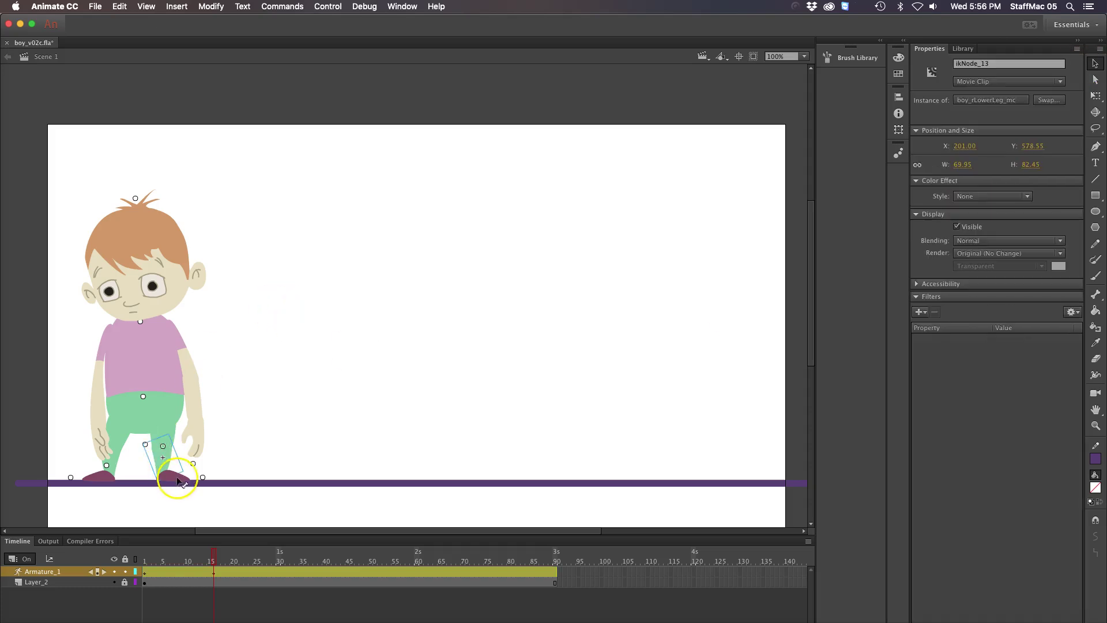
drag(193, 483, 217, 476)
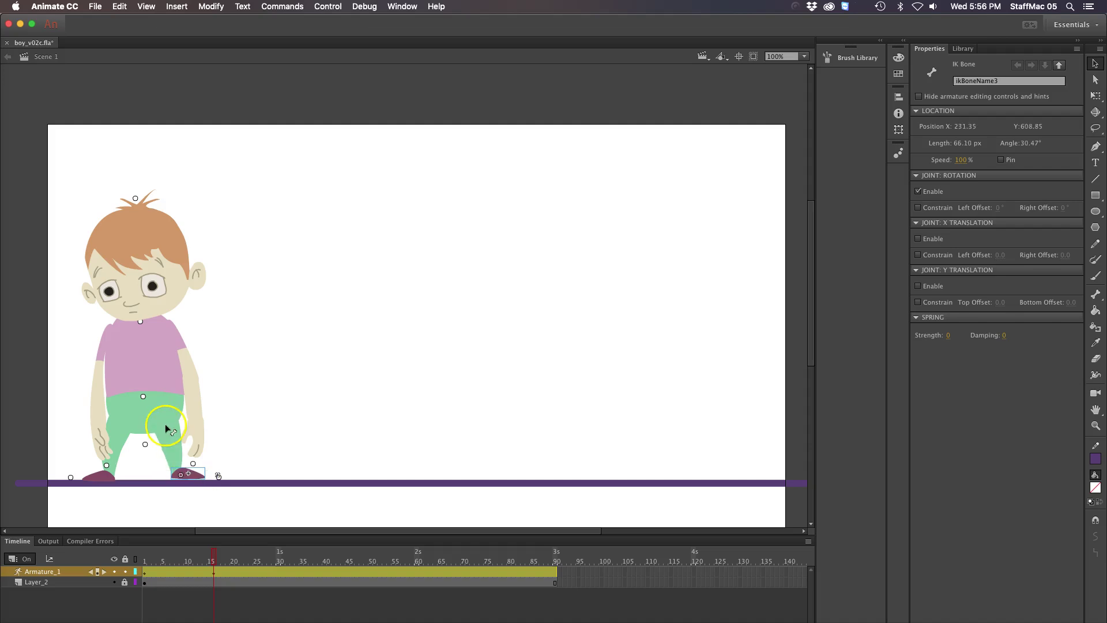
Step: Lower the whole armature in the frame 16 pose to about Y 125 so the feet sink onto the ground line
key(q)
click(158, 413)
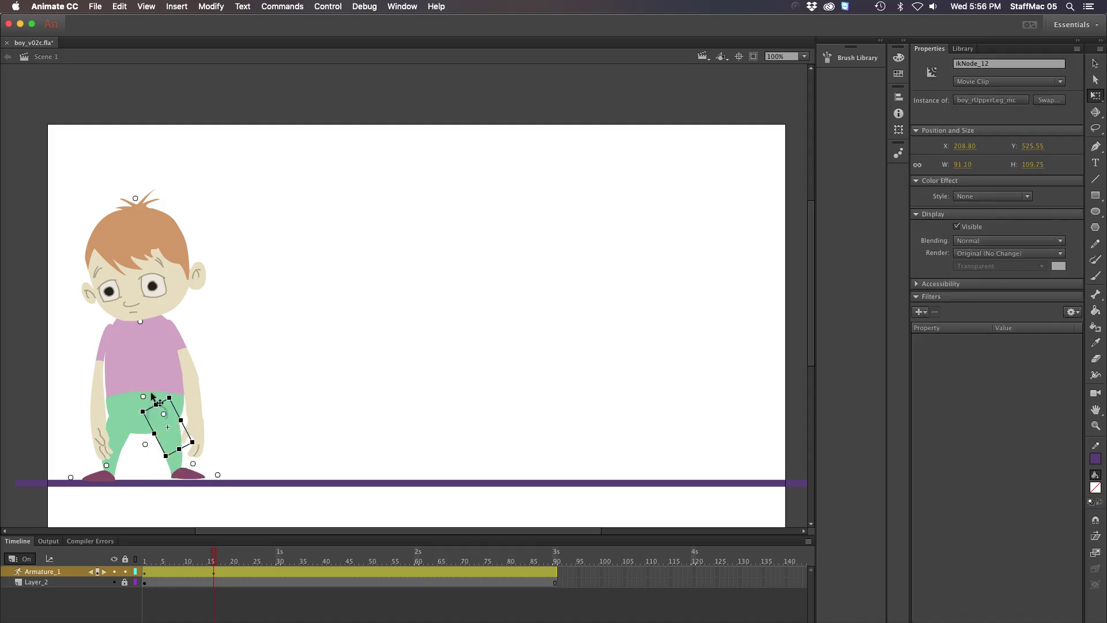
click(60, 573)
click(153, 345)
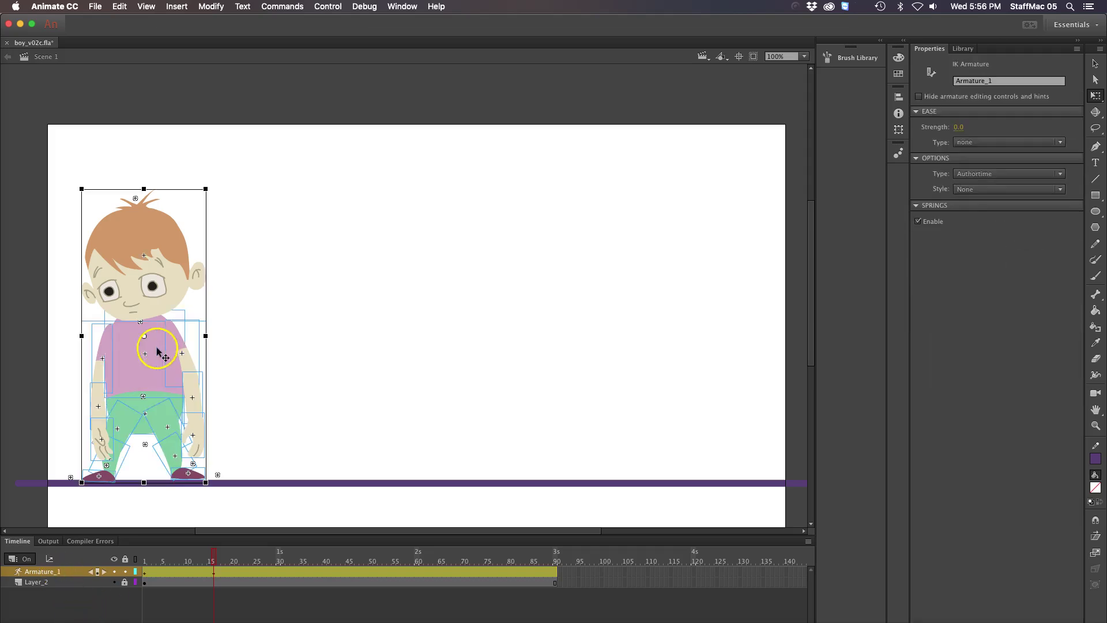
drag(152, 361, 153, 368)
Step: Widen the frame 16 stride by moving the rear foot farther back and adjusting the front foot on the ground line, and preview the motion
key(v)
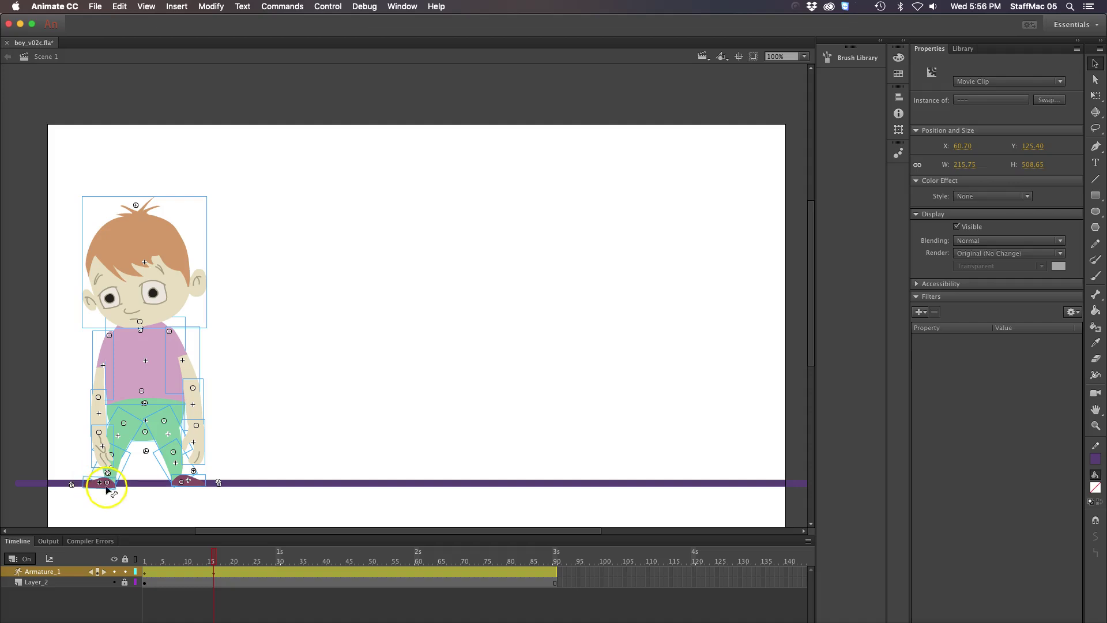
drag(101, 483, 75, 485)
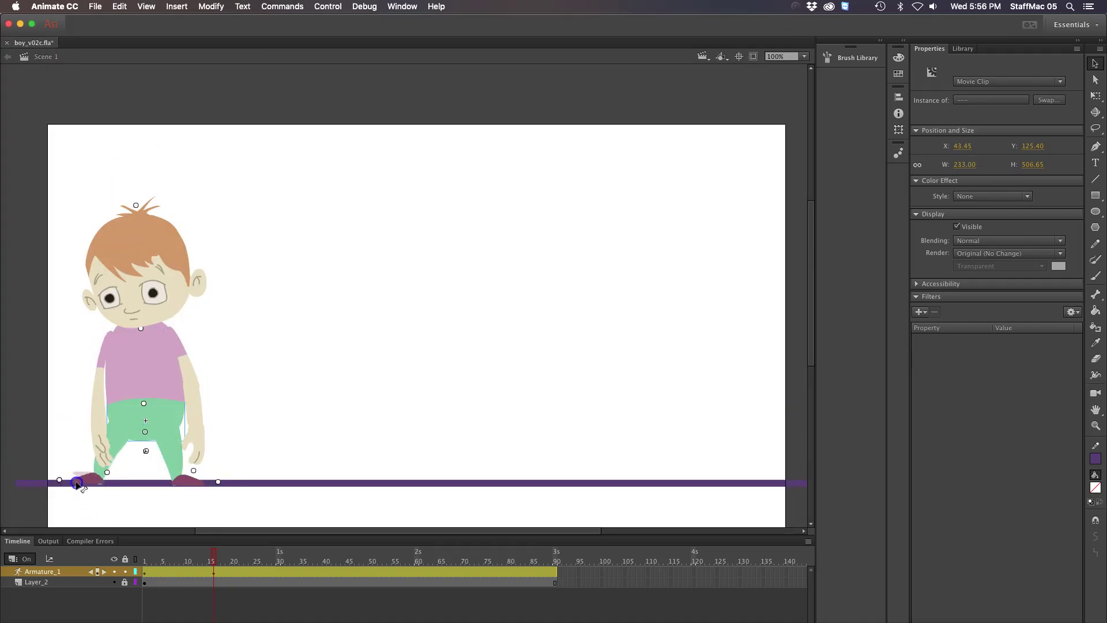
mouse_move(198, 560)
mouse_down()
mouse_move(144, 560)
mouse_move(214, 563)
mouse_up()
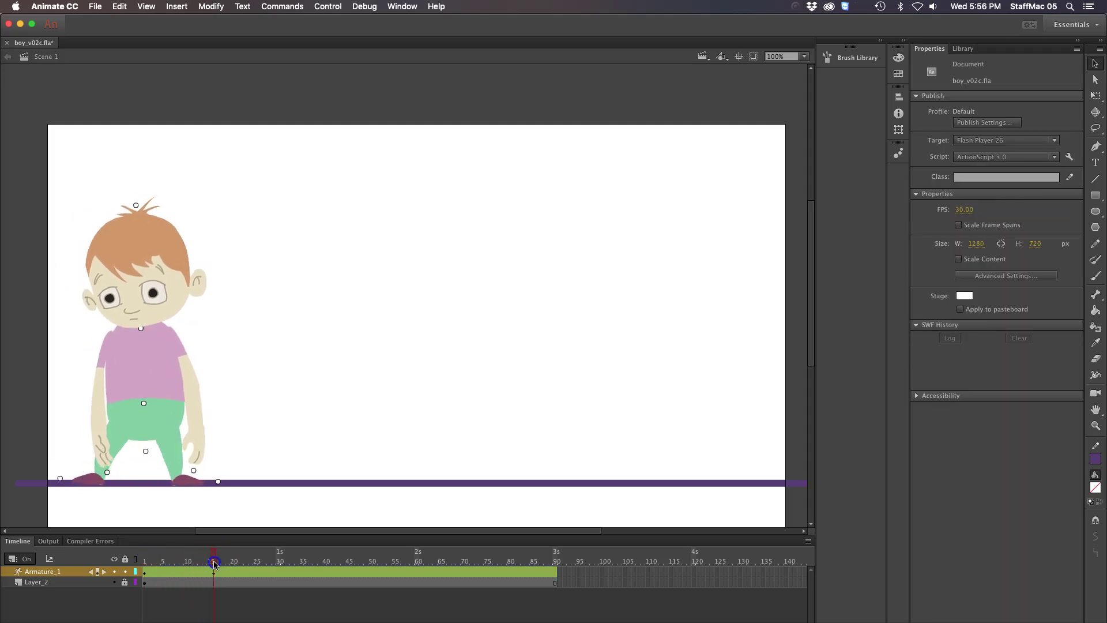
click(173, 452)
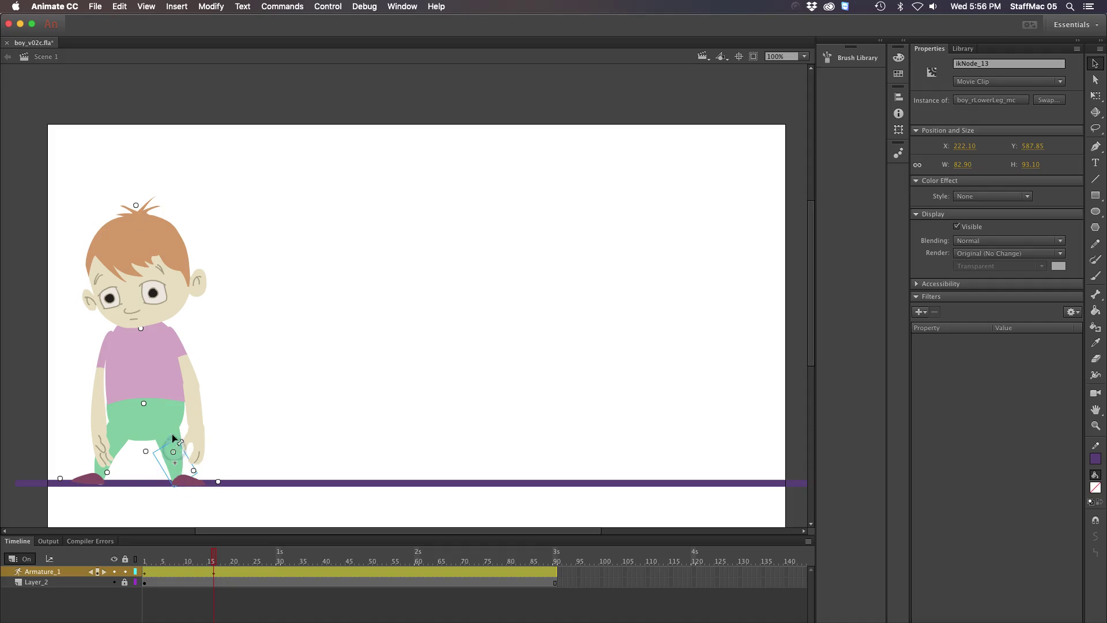
click(205, 485)
drag(202, 481, 208, 480)
click(153, 401)
drag(211, 555, 119, 550)
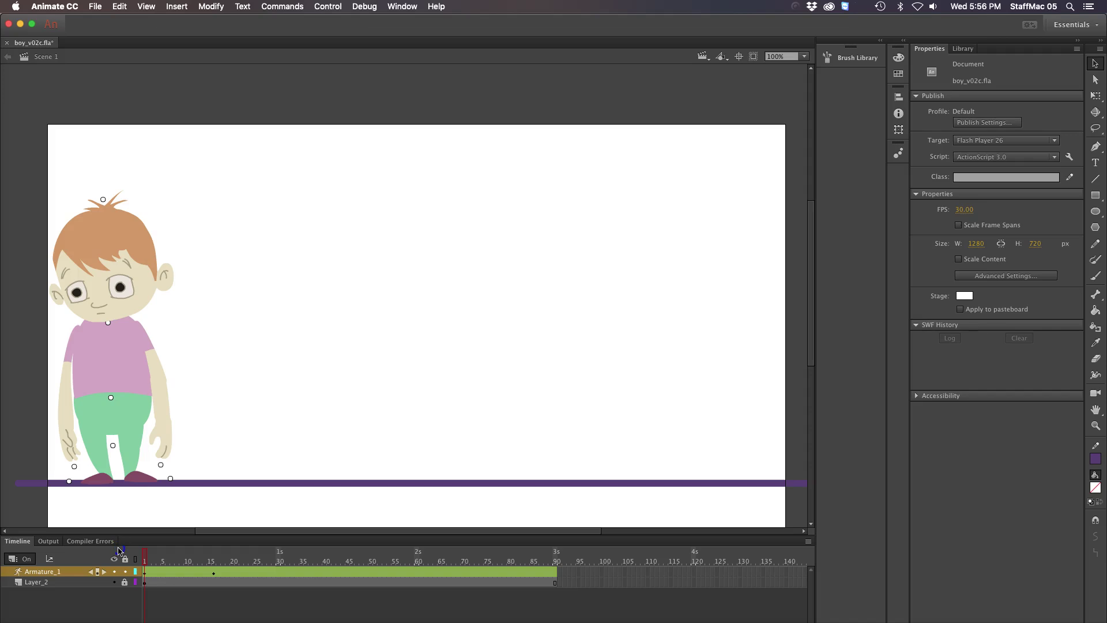
Step: At frame 10, bend the boy's rear arm outward at the elbow and swing his other forearm across his chest
drag(123, 549, 188, 558)
drag(88, 381, 70, 413)
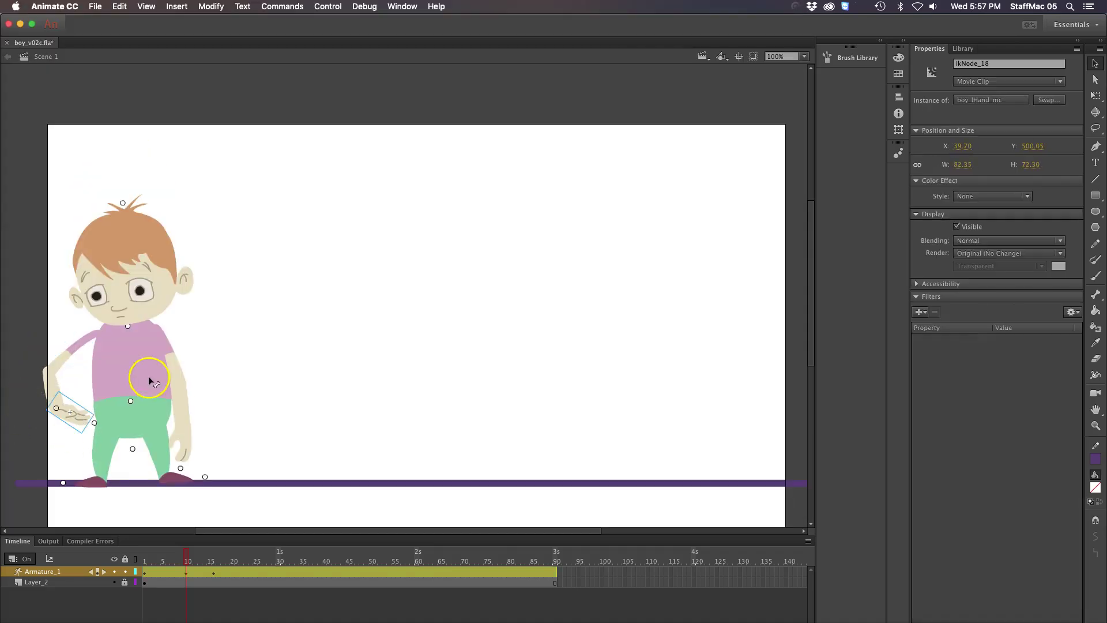
drag(167, 379, 74, 375)
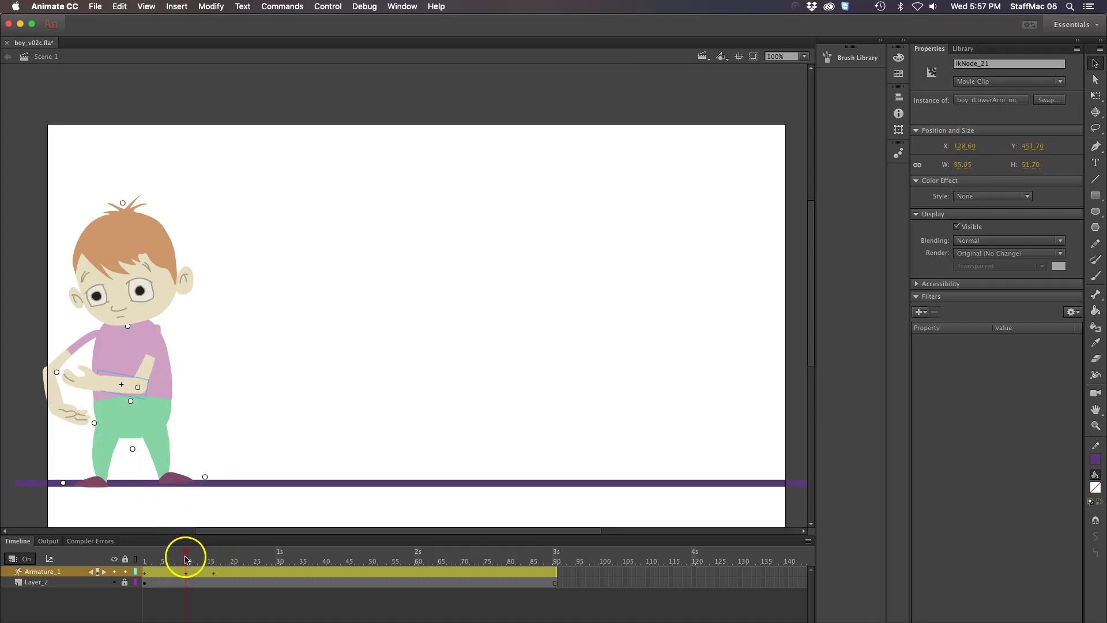
Step: At frame 10, tilt the boy's head and chest forward to the right, and preview the motion
drag(123, 242, 160, 254)
drag(135, 342, 145, 344)
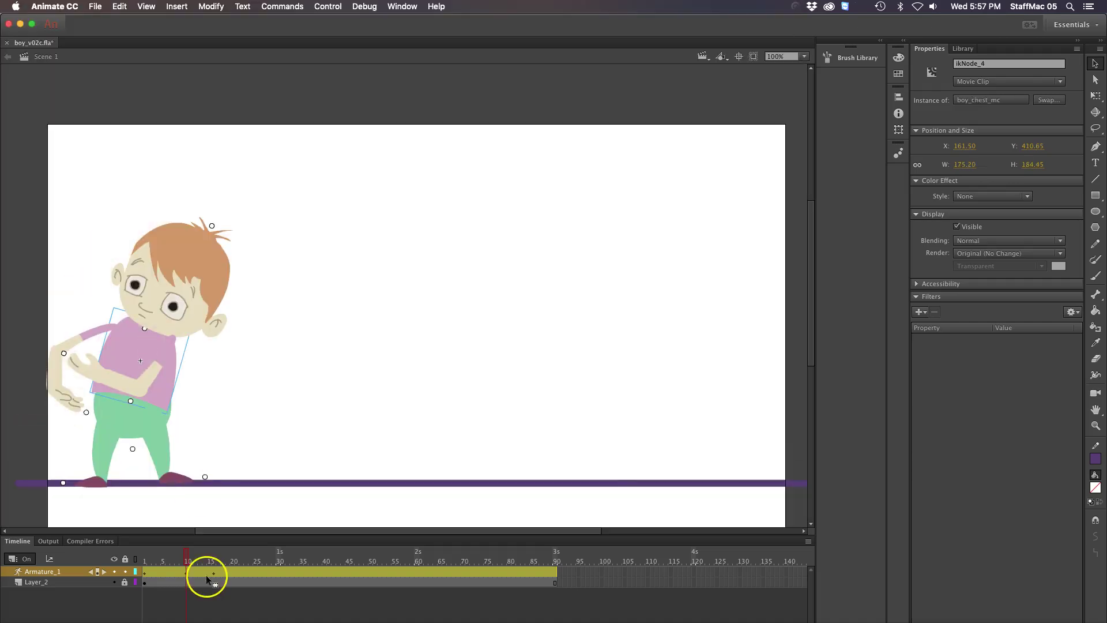
mouse_move(184, 557)
mouse_down()
mouse_move(130, 548)
mouse_move(209, 565)
mouse_move(140, 561)
mouse_move(186, 564)
mouse_up()
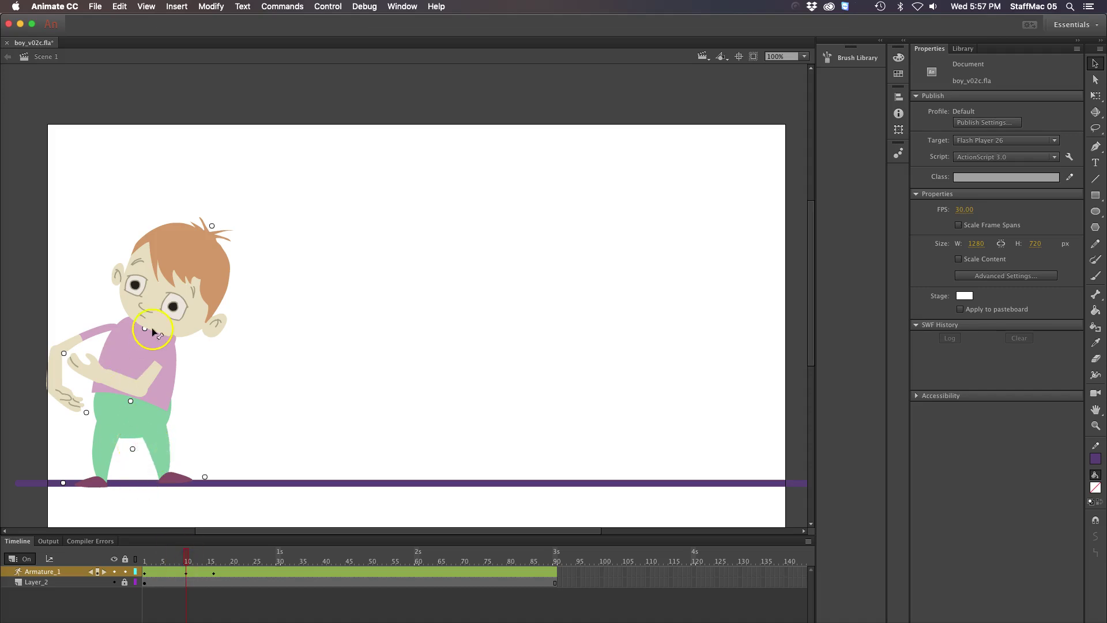
Step: At frame 10, raise the front leg with the knee bent and the foot angled down above the ground line
mouse_move(185, 559)
mouse_down()
mouse_move(142, 562)
mouse_move(214, 574)
mouse_move(187, 572)
mouse_up()
mouse_move(156, 441)
mouse_down()
mouse_move(173, 425)
mouse_move(193, 442)
mouse_move(166, 427)
mouse_up()
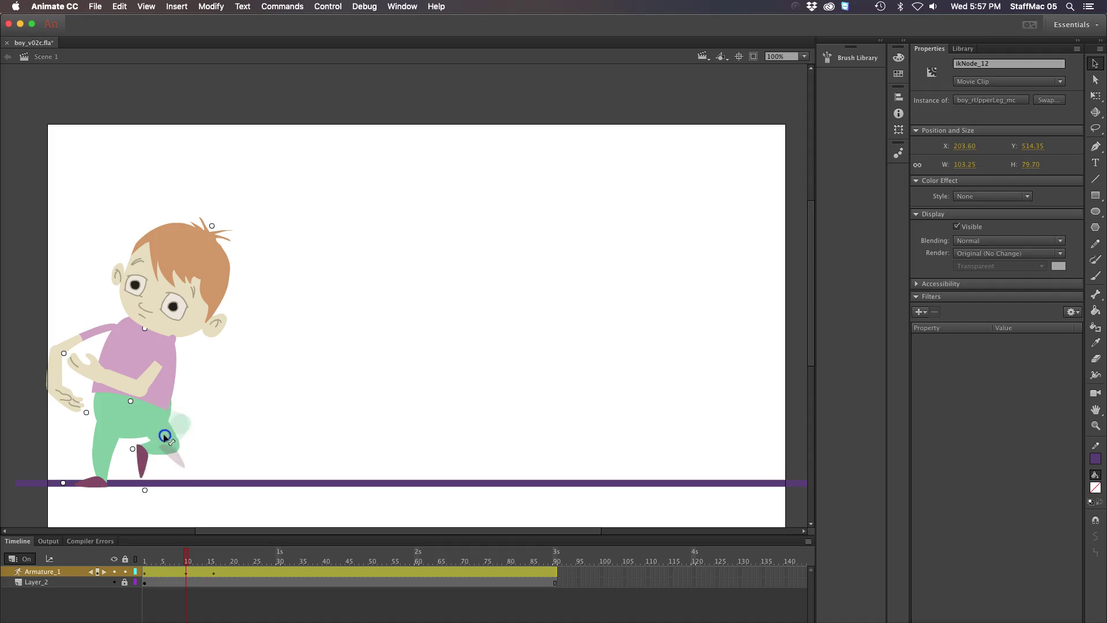
drag(140, 470, 147, 468)
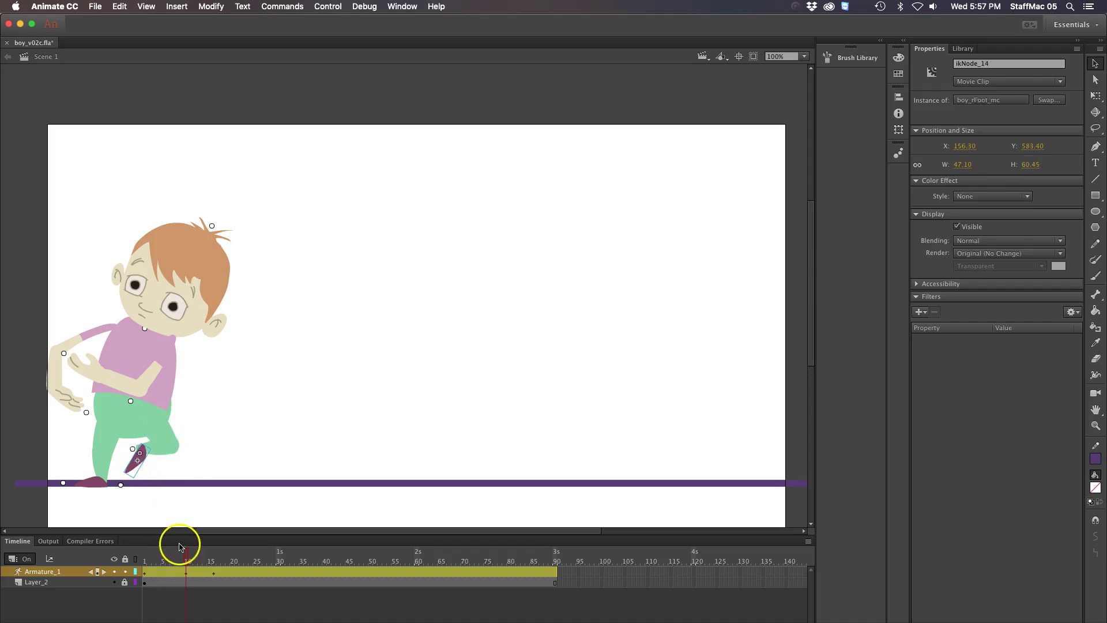
Step: At frame 7, lower the boy's raised front foot so its toe points down just above the ground line
mouse_move(180, 561)
mouse_down()
mouse_move(144, 561)
mouse_move(215, 563)
mouse_move(146, 559)
mouse_move(173, 557)
mouse_up()
drag(147, 427, 148, 467)
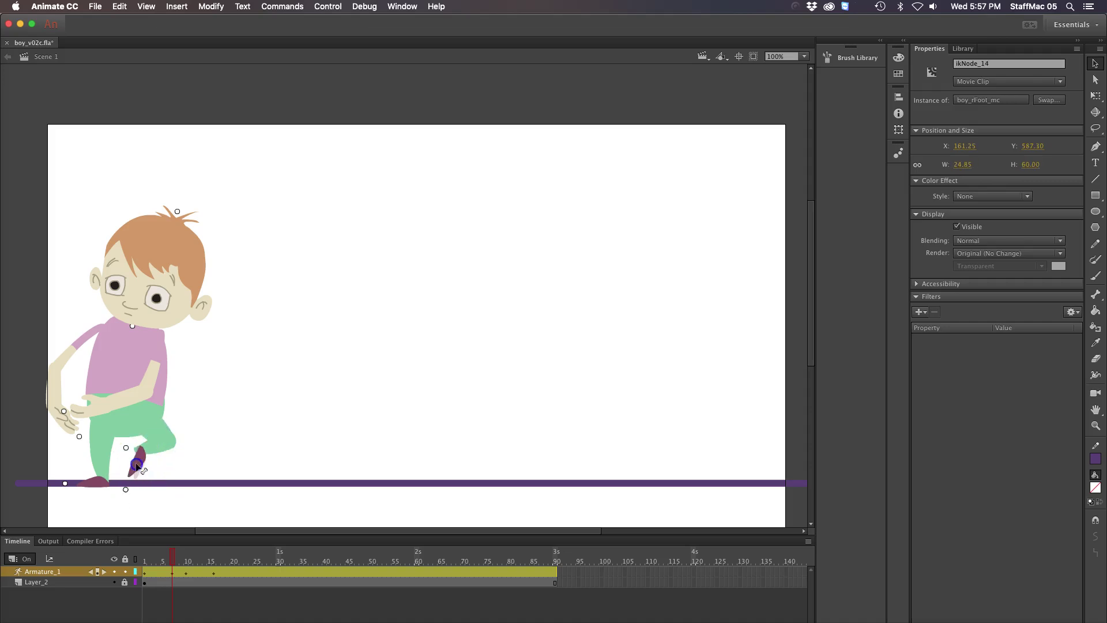
Step: At frame 10, swing the front leg forward with the knee bent and the toe angled down near the ground line
click(185, 560)
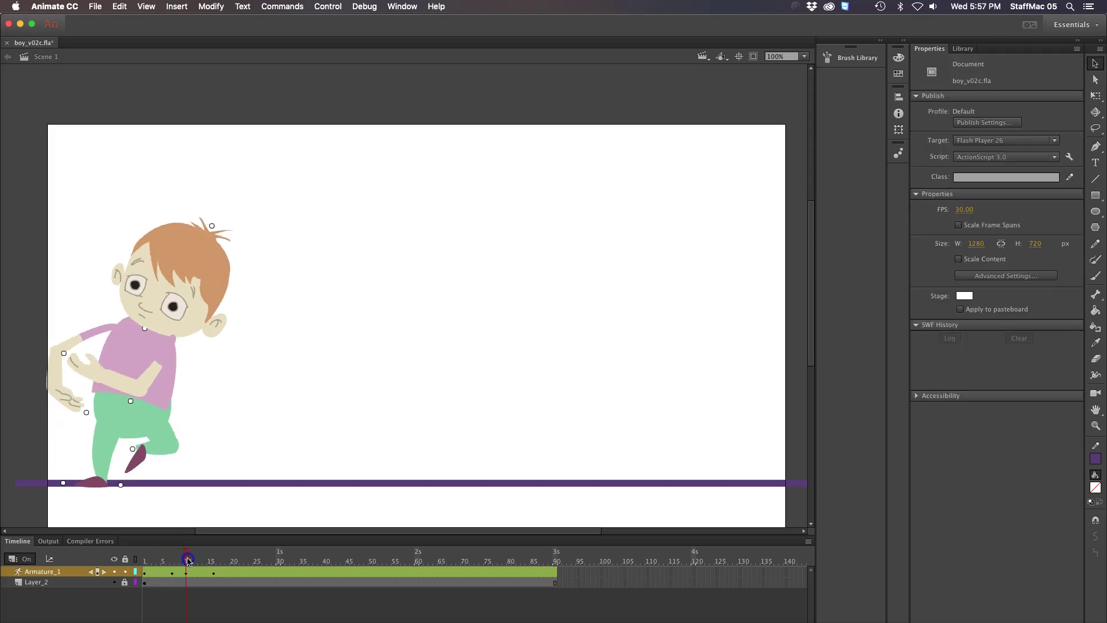
click(159, 443)
drag(165, 452, 189, 479)
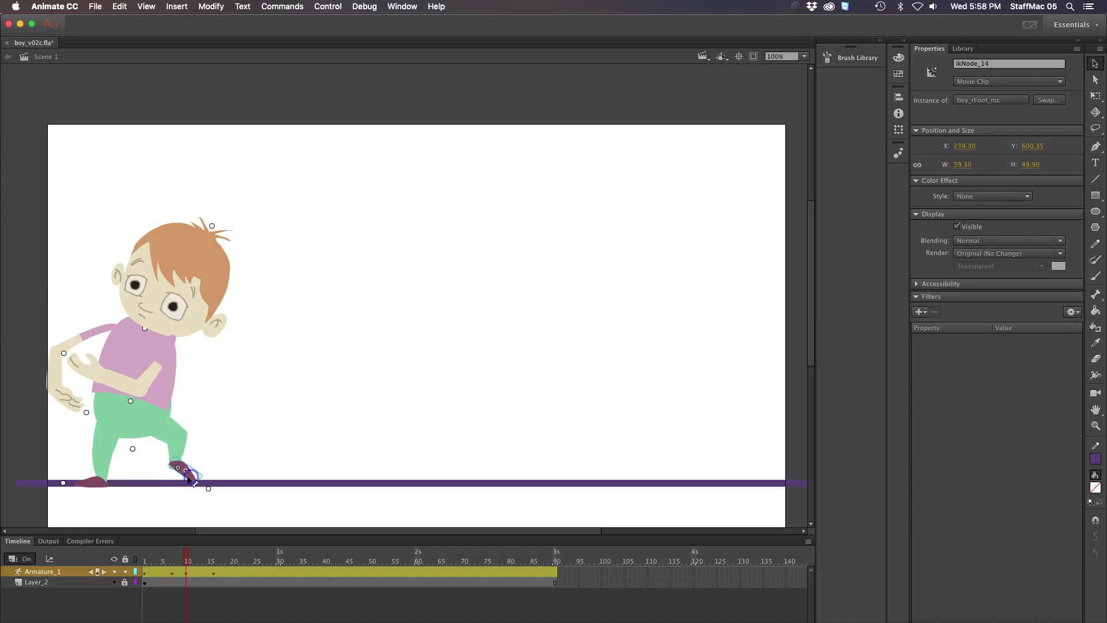
click(178, 448)
click(171, 425)
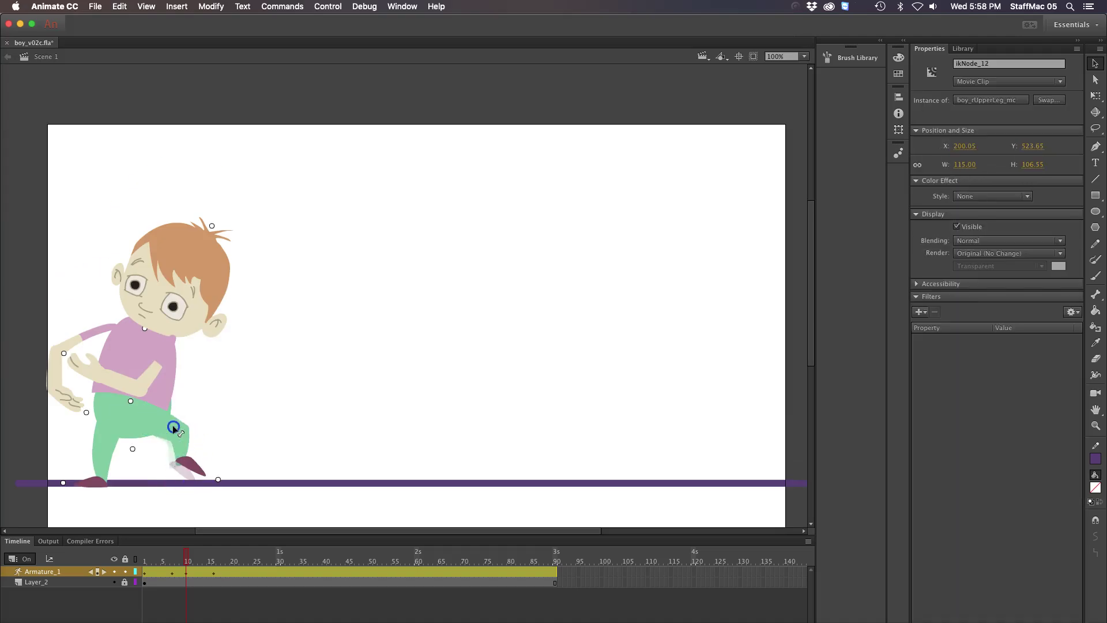
Step: At frame 14, extend the front leg forward with its heel on the ground line and its toe raised
click(185, 561)
drag(185, 560, 207, 563)
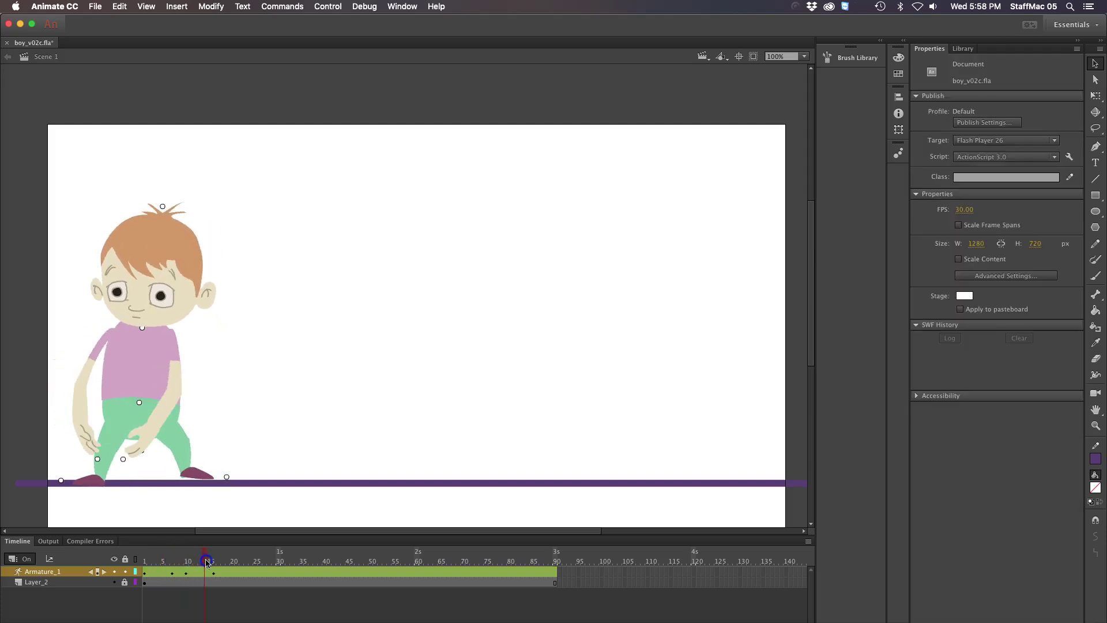
click(204, 470)
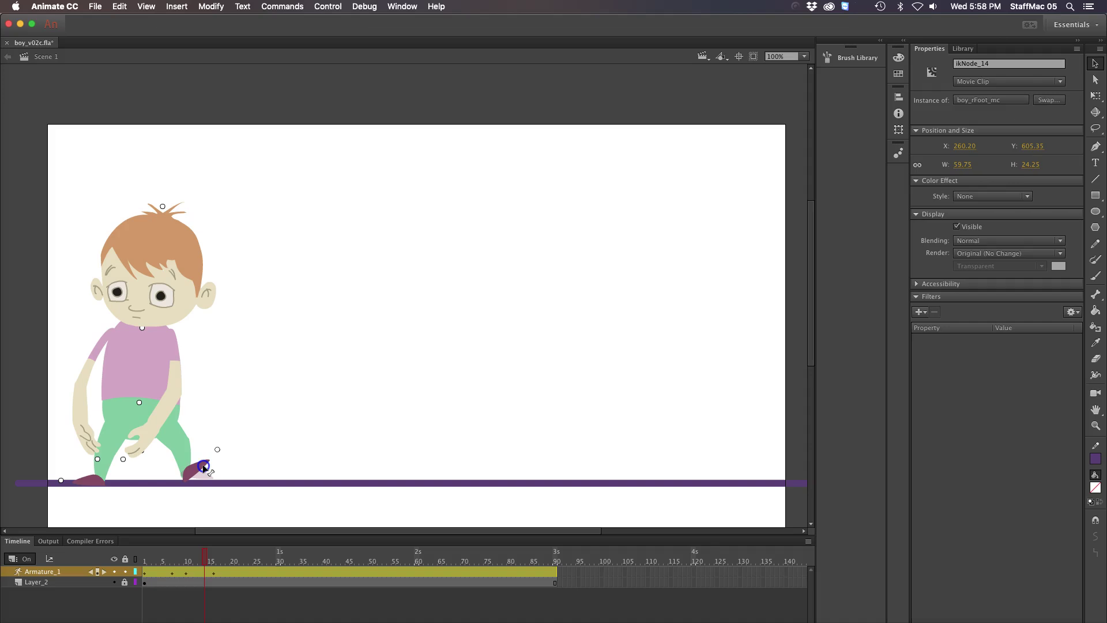
drag(182, 456, 186, 463)
Step: At frame 20, move the whole boy slightly forward and down until his feet sit just below the ground line
mouse_move(201, 562)
mouse_down()
mouse_move(145, 562)
mouse_move(214, 554)
mouse_up()
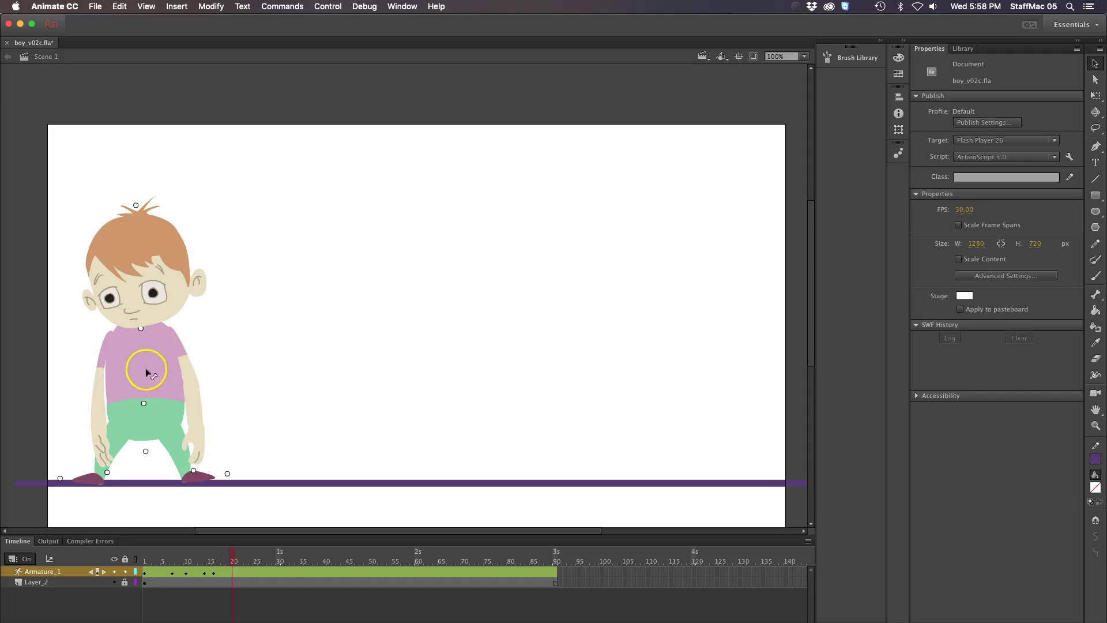
click(65, 571)
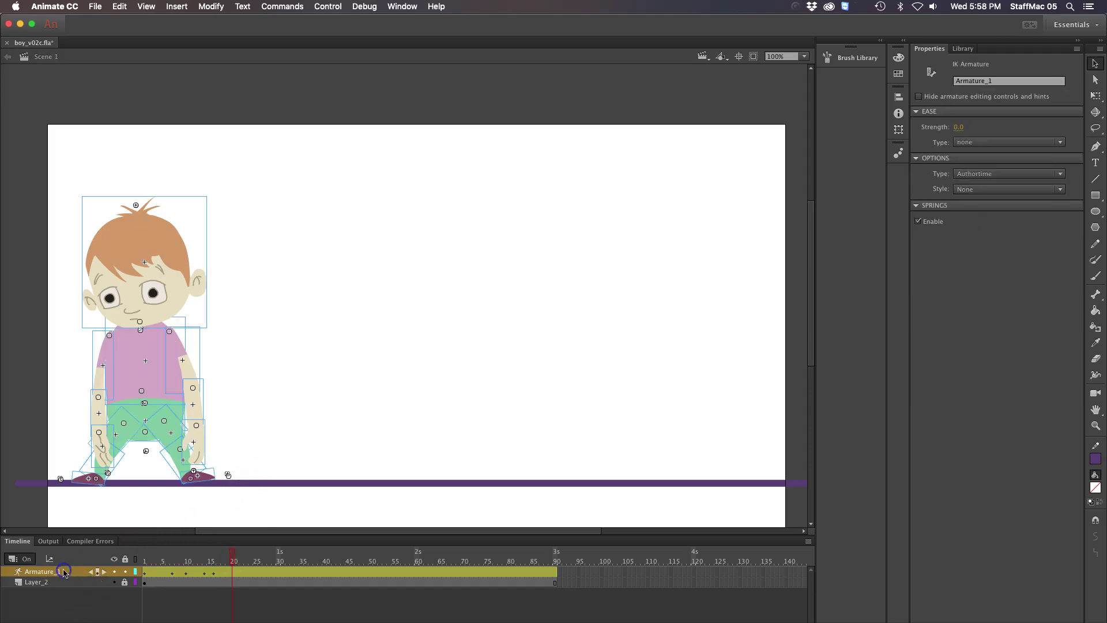
key(q)
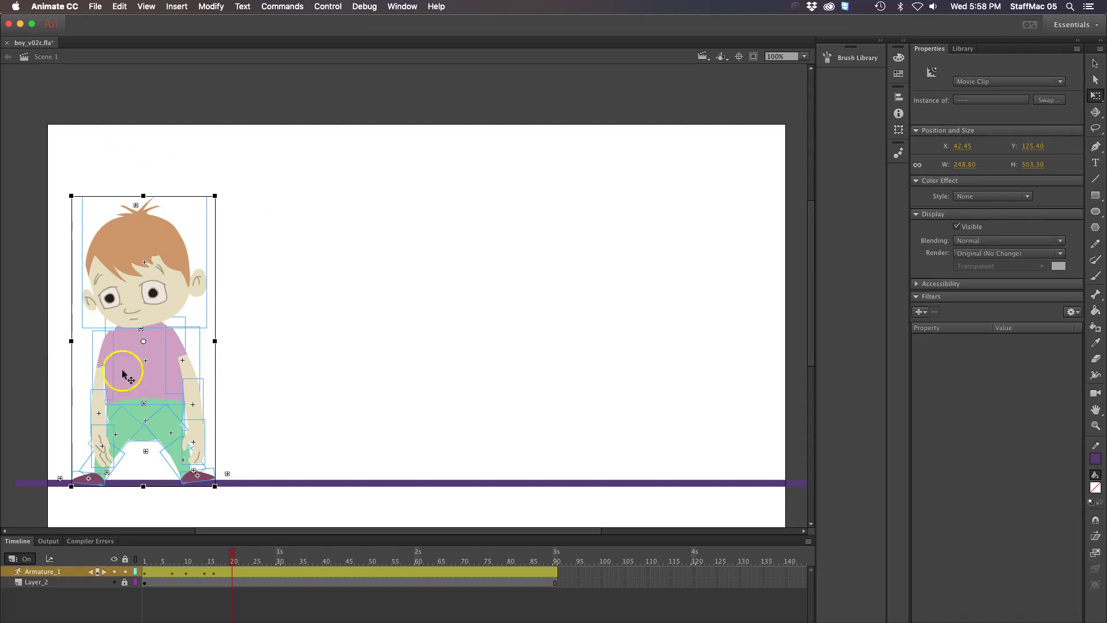
drag(155, 361, 170, 372)
mouse_move(227, 561)
mouse_down()
mouse_move(186, 561)
mouse_move(233, 559)
mouse_up()
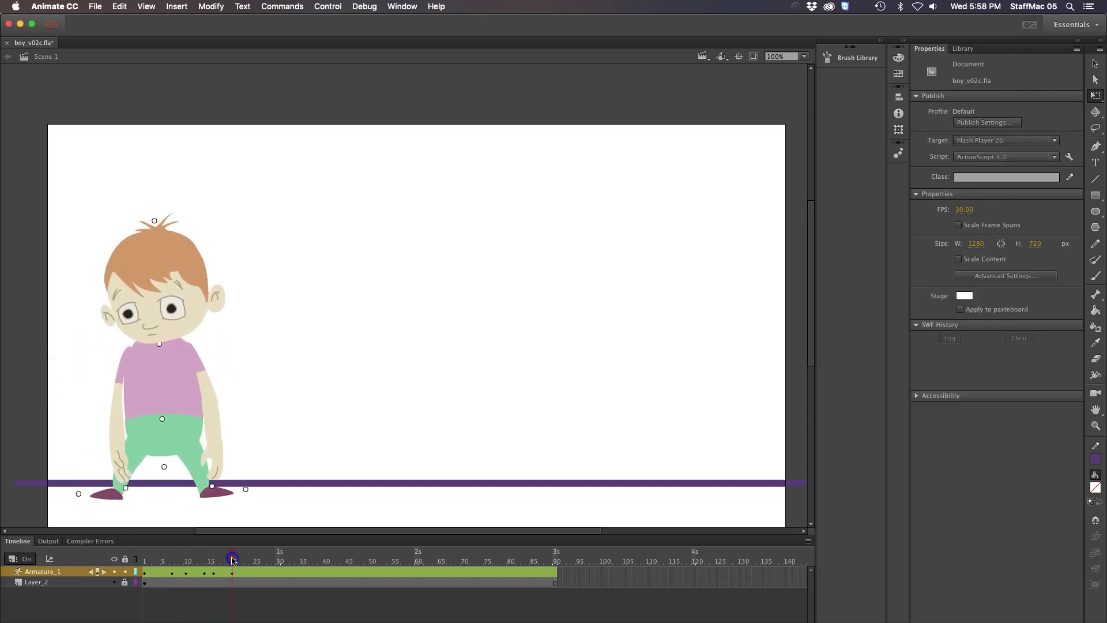
Step: At frame 20, bend both of the boy's legs and bring his feet inward onto the ground line
click(1096, 64)
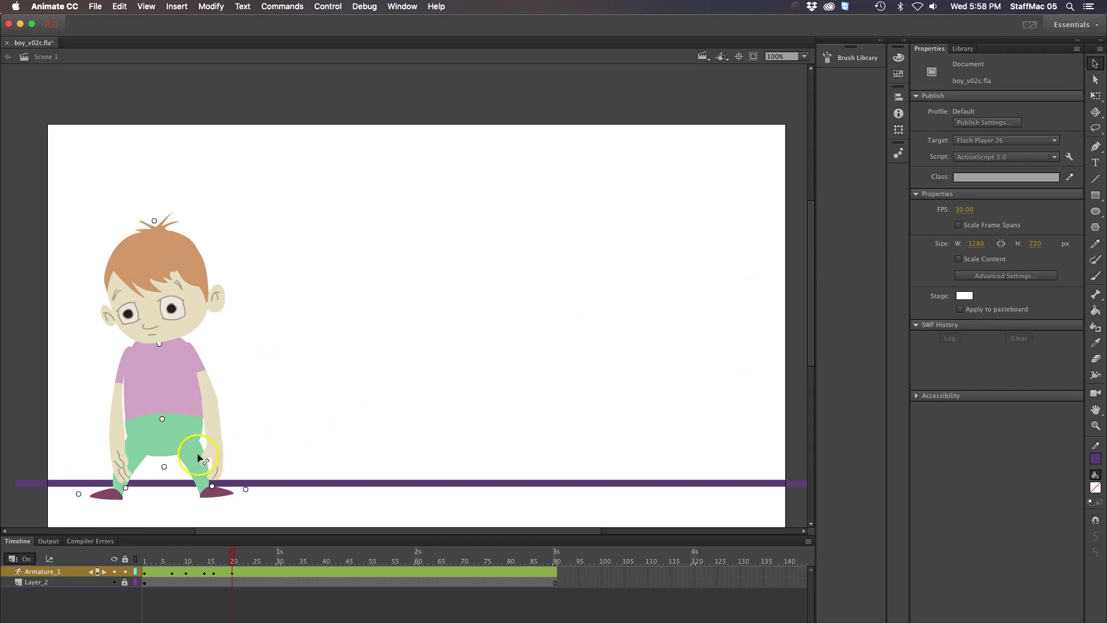
drag(194, 456, 143, 468)
click(136, 479)
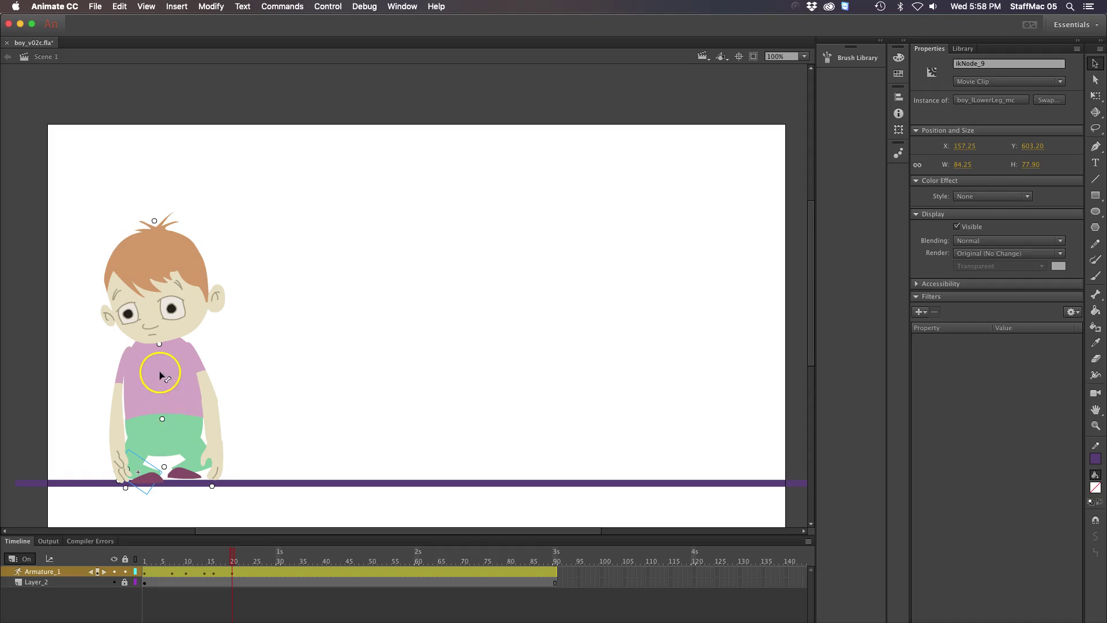
Step: At frame 20, lean the boy's torso forward into a crouch and reposition both feet around the ground line
click(162, 372)
click(172, 437)
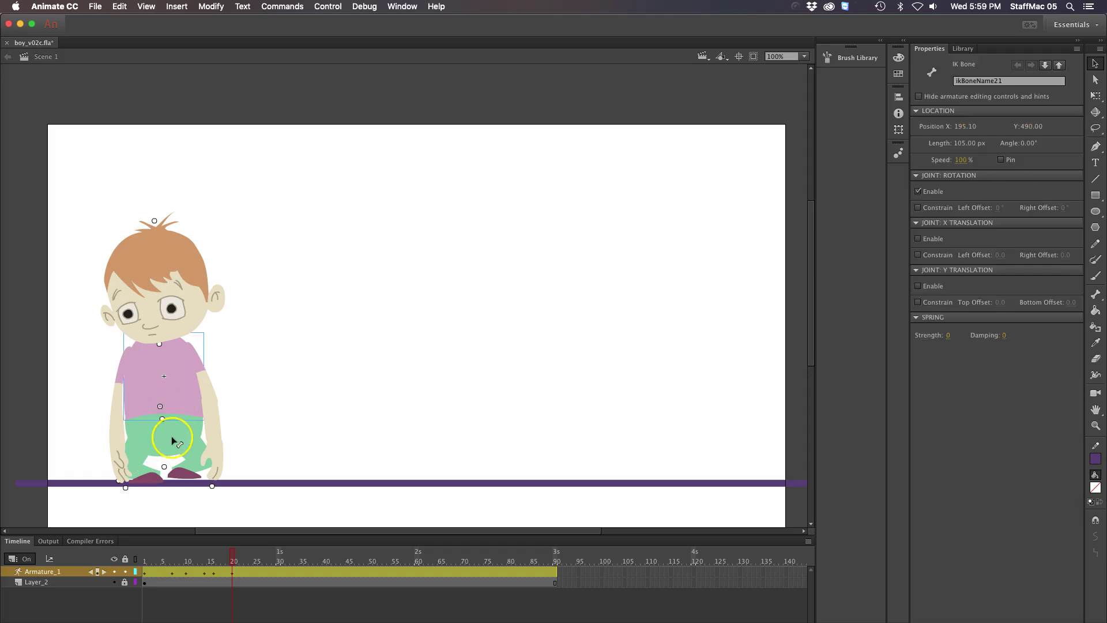
drag(164, 465, 166, 465)
mouse_move(157, 389)
mouse_down()
mouse_move(154, 371)
mouse_move(165, 376)
mouse_move(156, 407)
mouse_up()
click(136, 472)
drag(134, 470, 123, 473)
drag(205, 451, 196, 480)
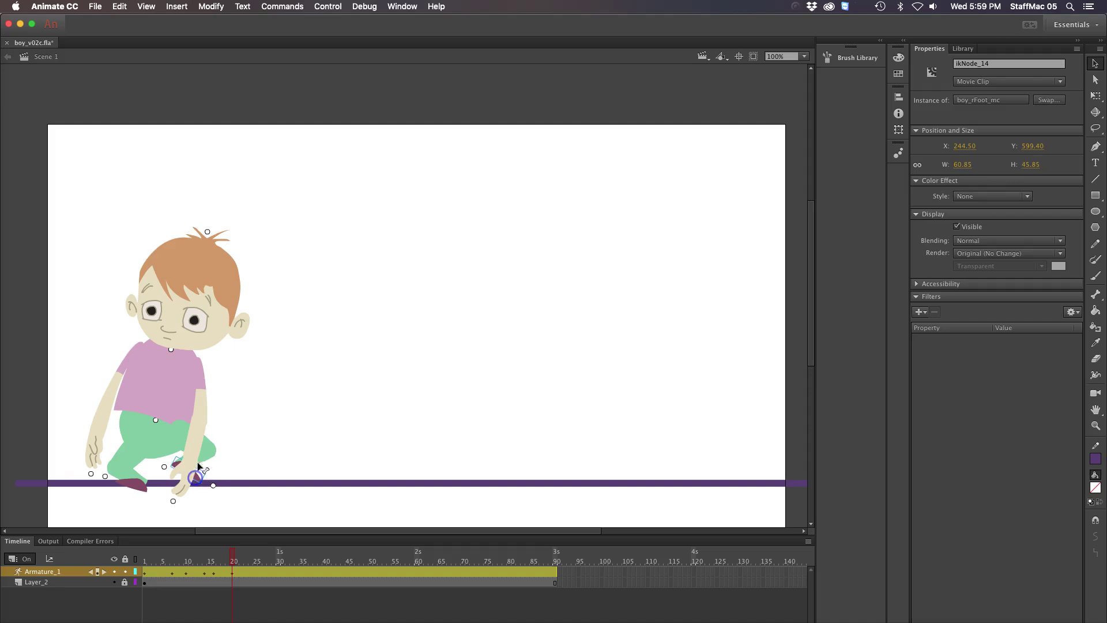
Step: At frame 20, bend both arms with the elbows out and hands at the chest, and tilt the head forward
click(199, 411)
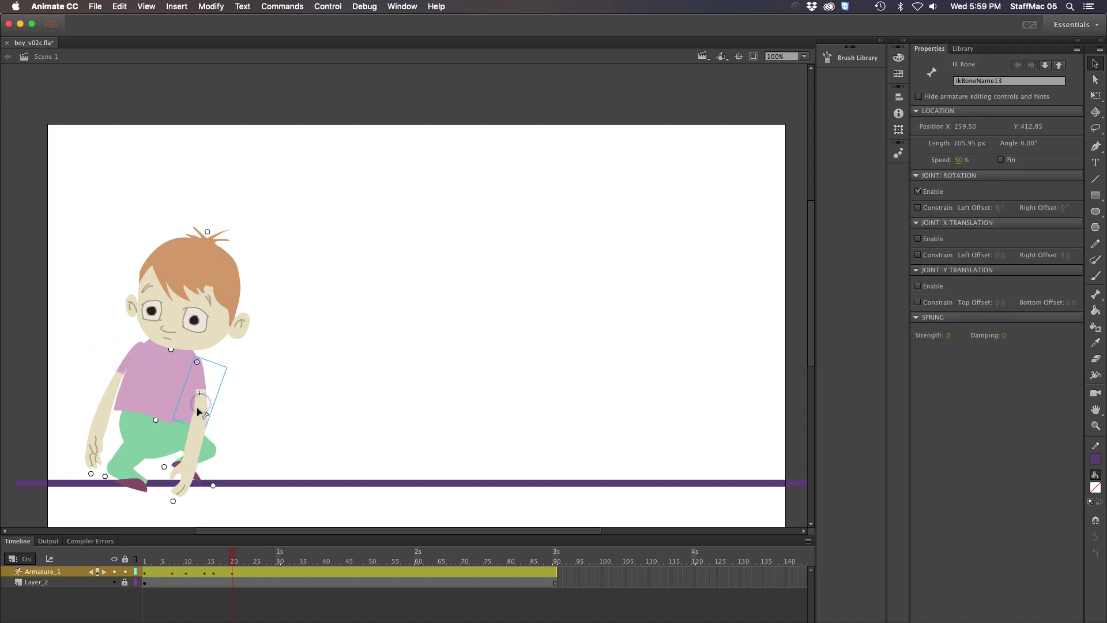
drag(199, 407, 185, 390)
mouse_move(115, 378)
mouse_down()
mouse_move(18, 346)
mouse_move(98, 366)
mouse_move(95, 377)
mouse_up()
drag(203, 279, 220, 301)
mouse_move(225, 556)
mouse_down()
mouse_move(131, 552)
mouse_move(232, 562)
mouse_up()
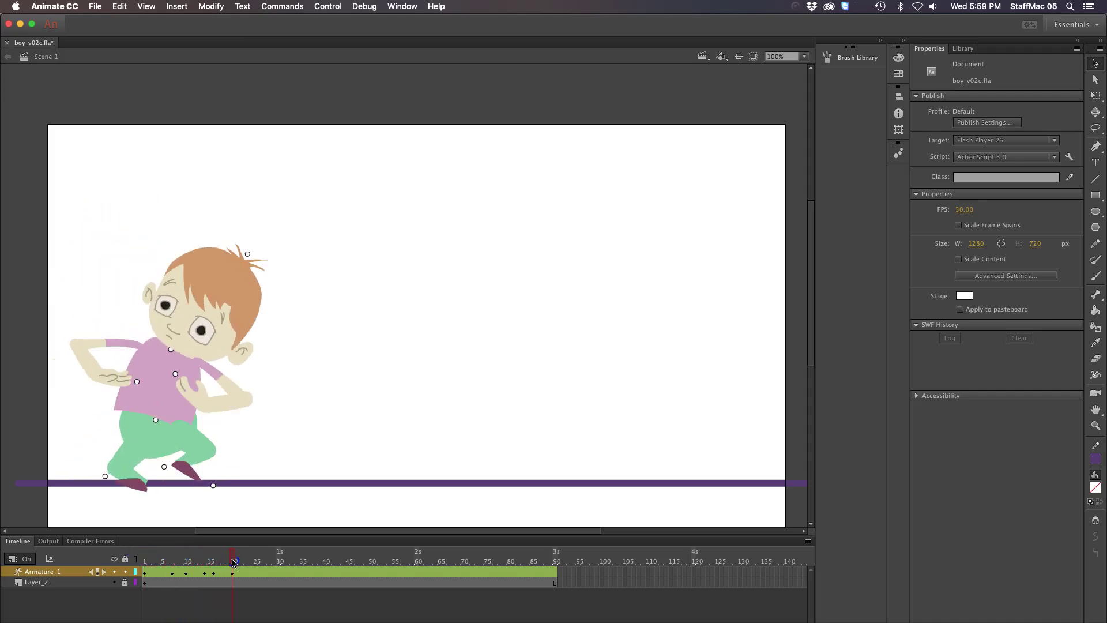
Step: At frame 22, move the whole boy up and forward so he is off the ground line
drag(233, 562, 252, 564)
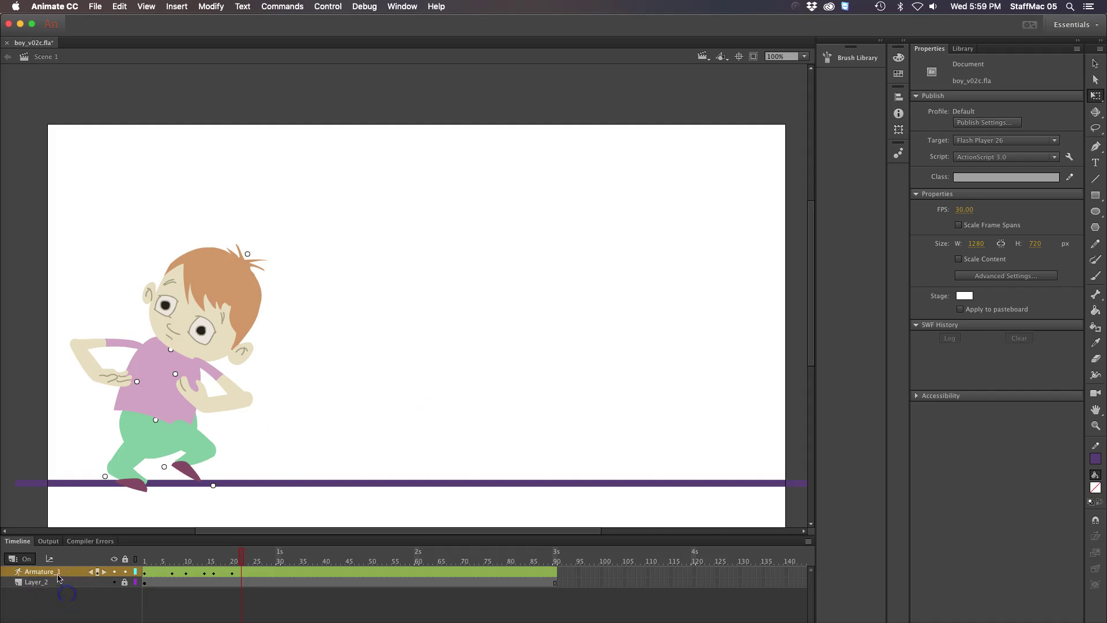
click(59, 572)
key(q)
drag(217, 327, 273, 271)
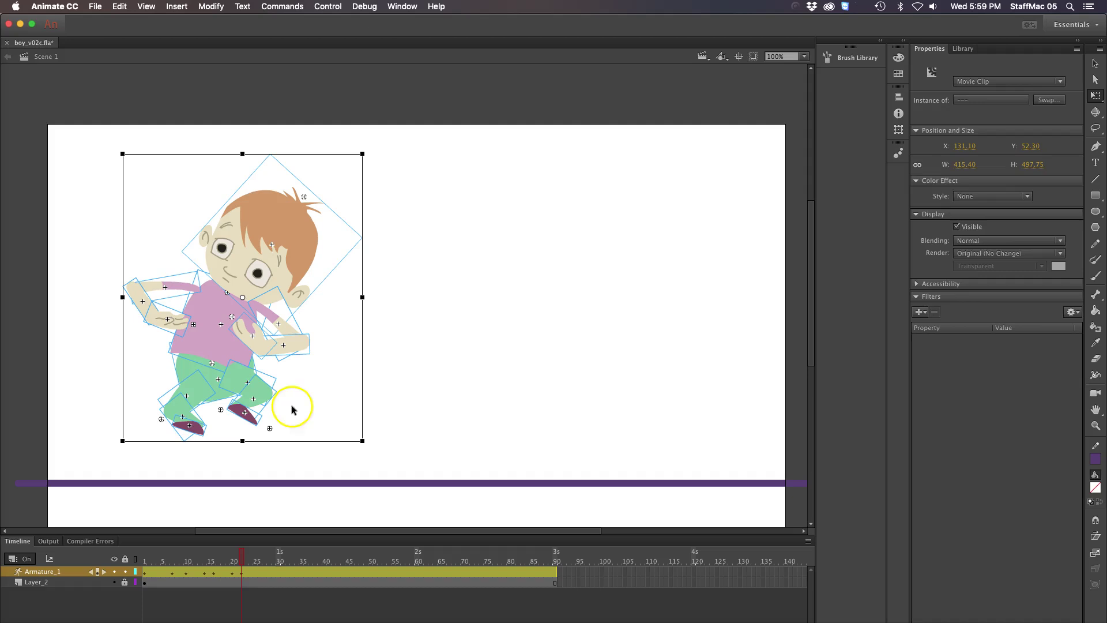
Step: At frame 22, stretch both legs down and slightly back with the toes pointing toward the ground
click(425, 391)
key(v)
drag(190, 430, 171, 453)
drag(238, 424, 212, 486)
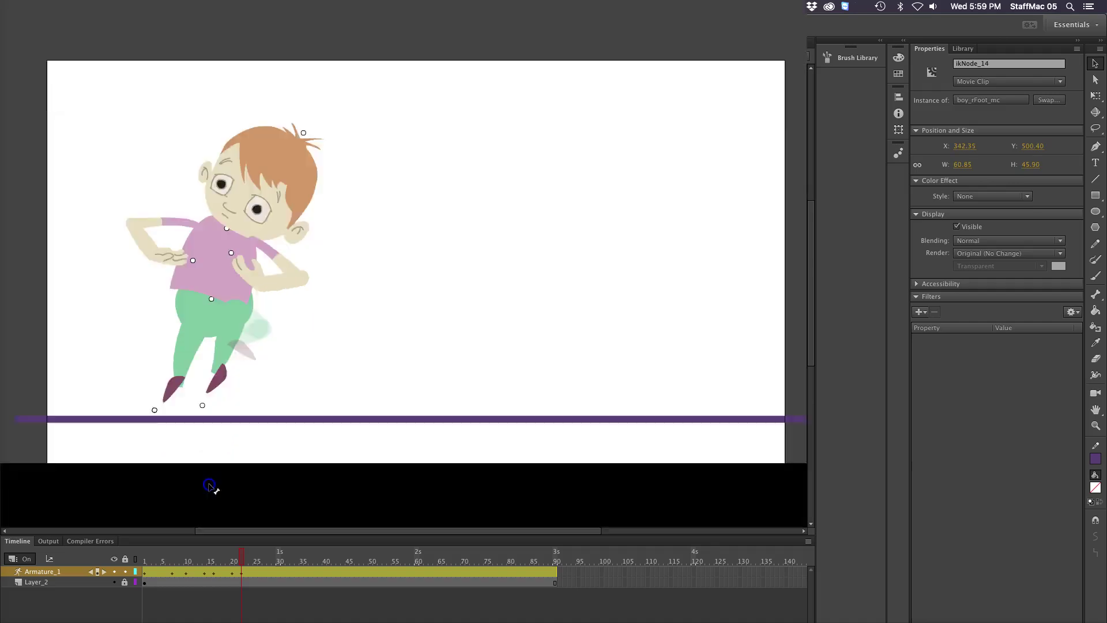
Step: At frame 22, straighten both arms down along the boy's sides and adjust his head
drag(161, 329, 149, 403)
drag(245, 340, 222, 443)
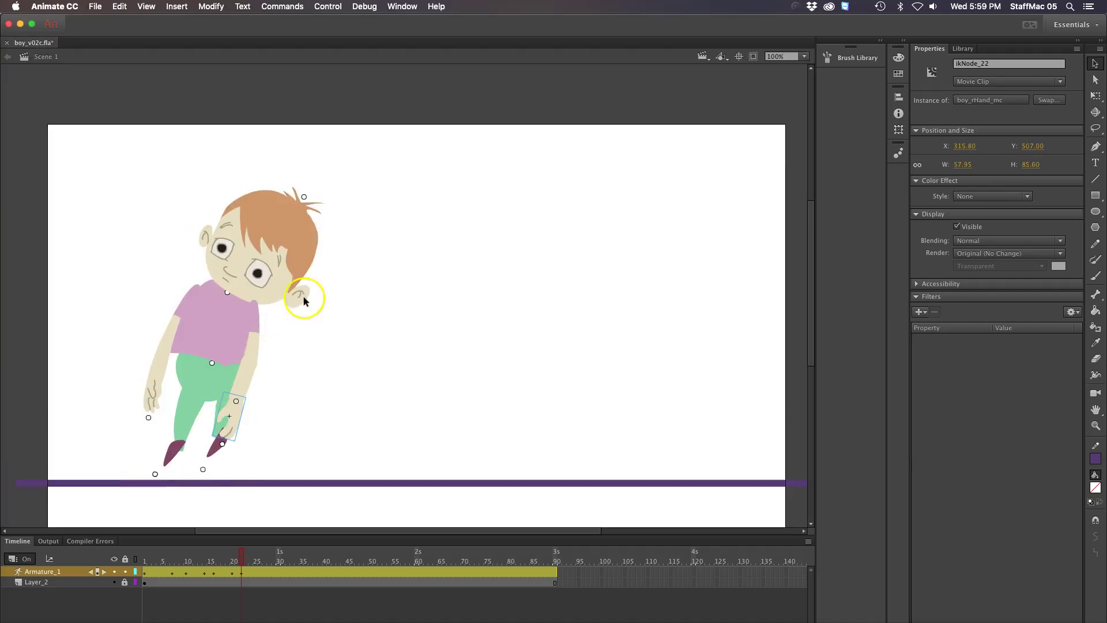
drag(293, 234, 282, 179)
Step: At frame 22, rotate the waist so the legs trail behind, set the chest upright, and tilt the head back
mouse_move(215, 378)
mouse_down()
mouse_move(208, 410)
mouse_move(217, 413)
mouse_move(221, 396)
mouse_up()
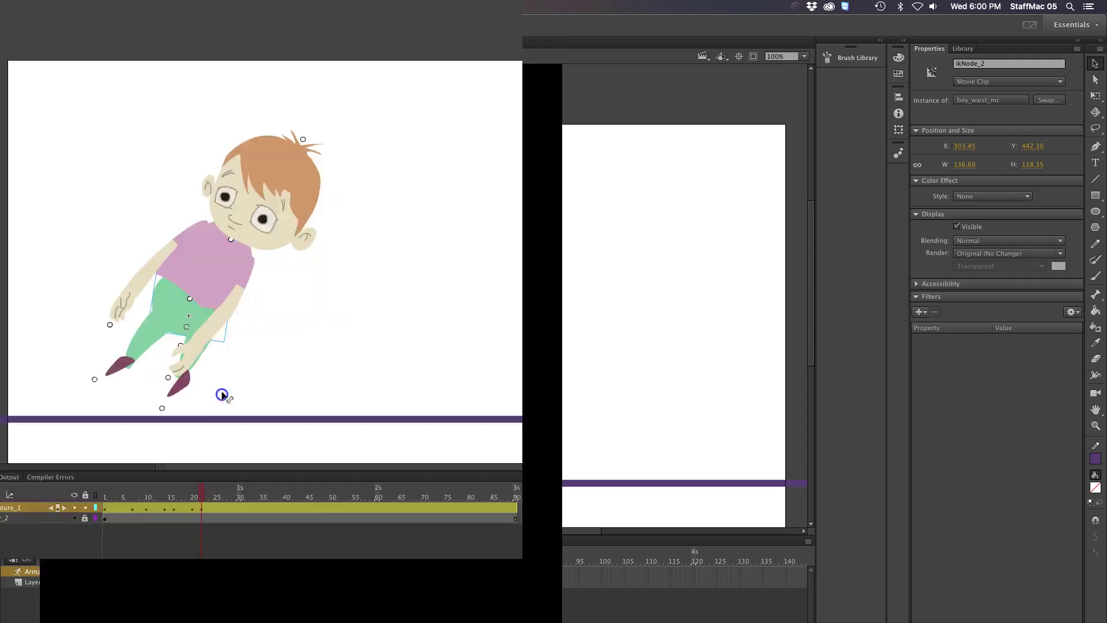
drag(259, 309, 229, 295)
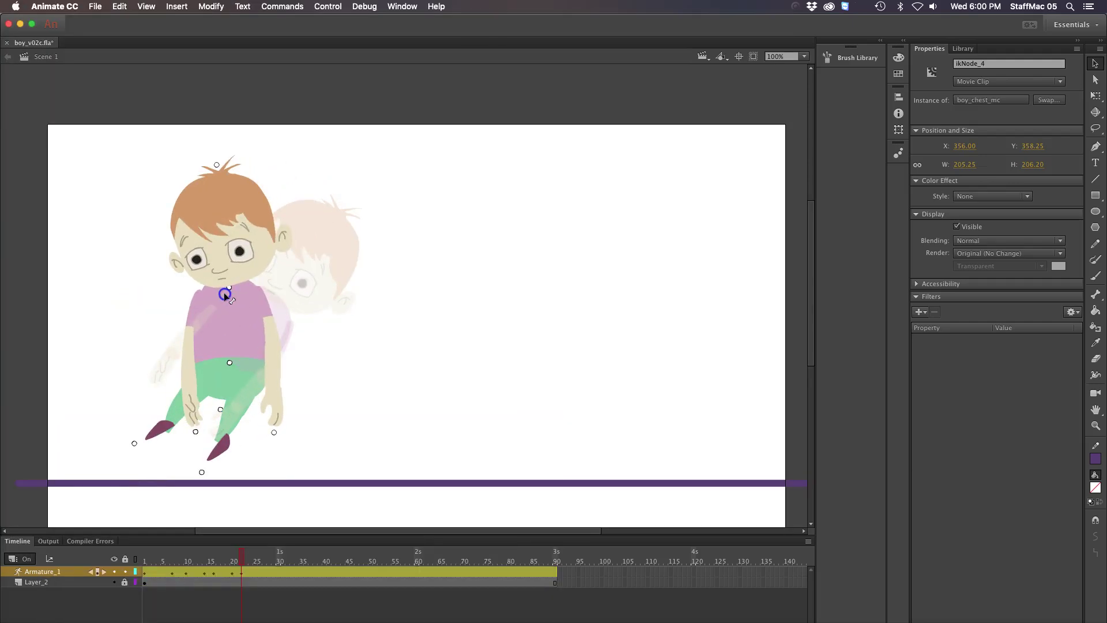
drag(224, 206, 203, 194)
Step: At frame 30, move the whole boy up and forward until his head rises above the stage's upper edge
drag(242, 574, 279, 556)
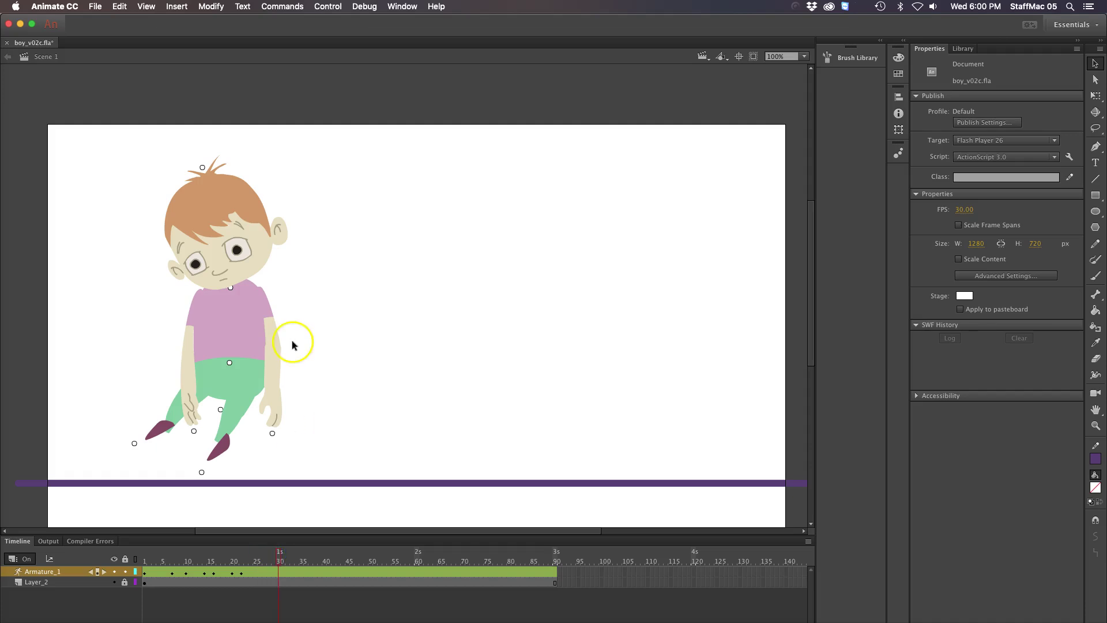
click(1095, 95)
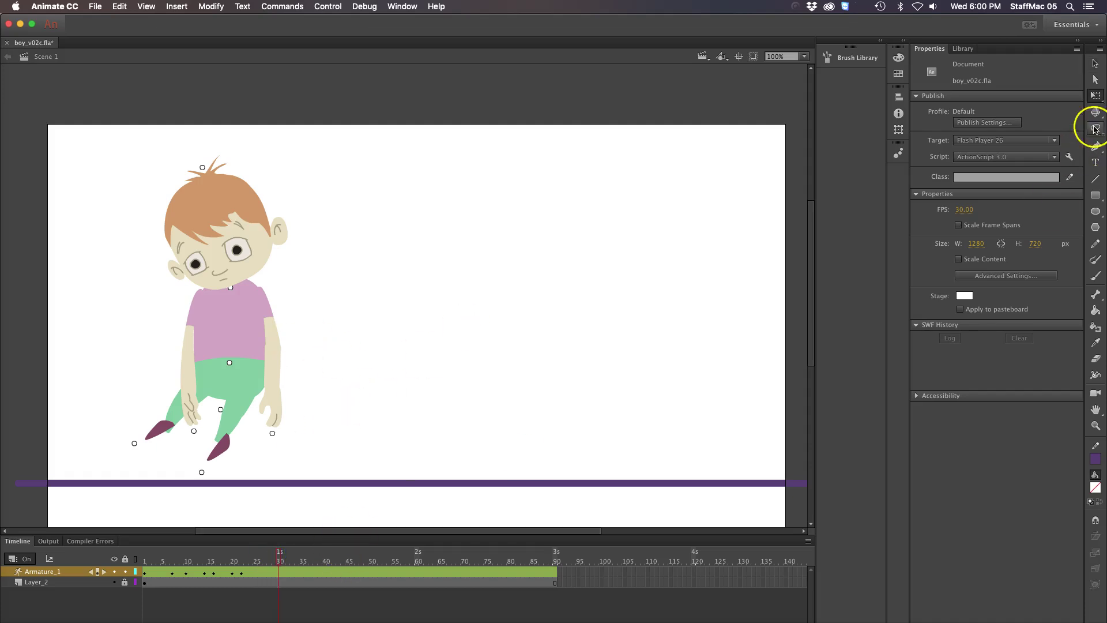
drag(372, 103, 47, 527)
drag(228, 314, 396, 254)
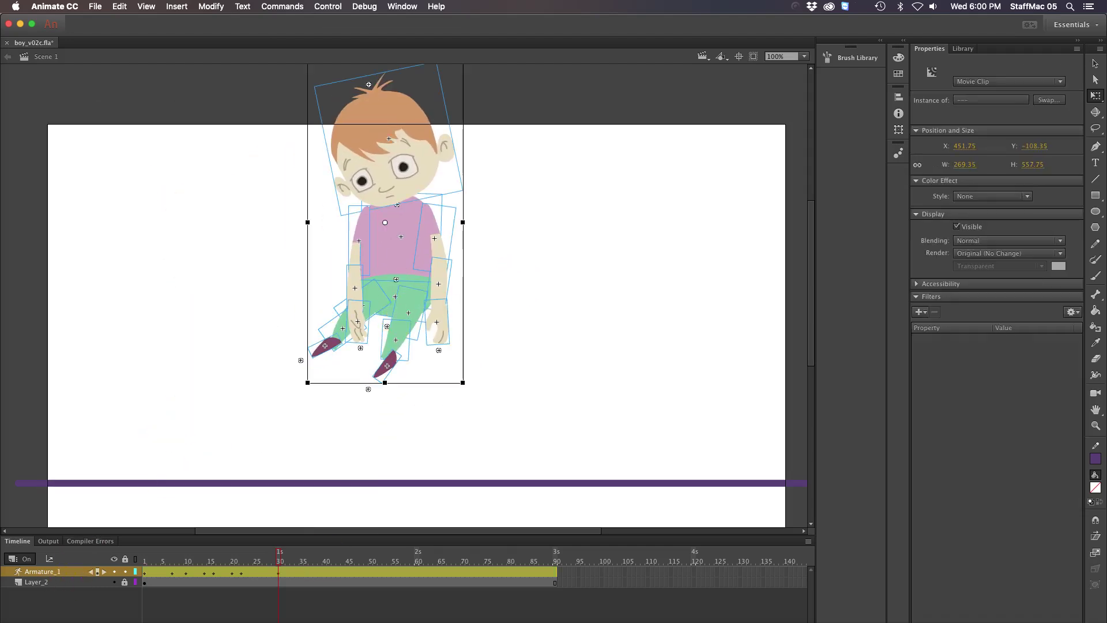
Step: Limit the playback loop to about the first 30 frames and preview the jump
drag(274, 561, 63, 537)
key(Return)
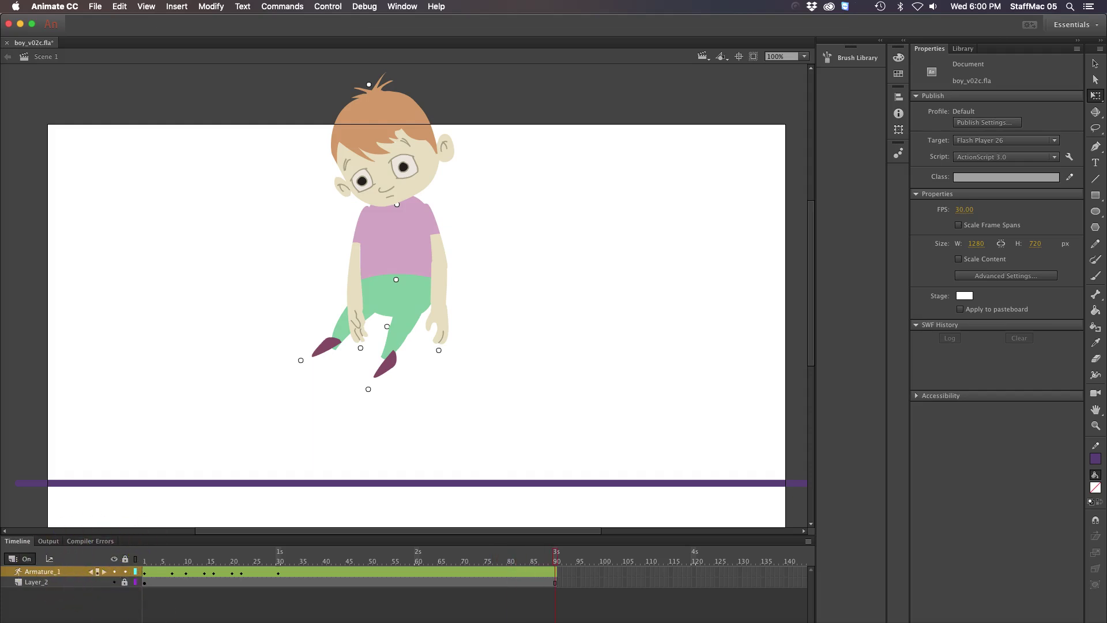
mouse_move(522, 555)
mouse_down()
mouse_move(168, 519)
mouse_move(145, 554)
mouse_up()
mouse_move(555, 554)
mouse_down()
mouse_move(331, 539)
mouse_move(289, 547)
mouse_up()
key(Return)
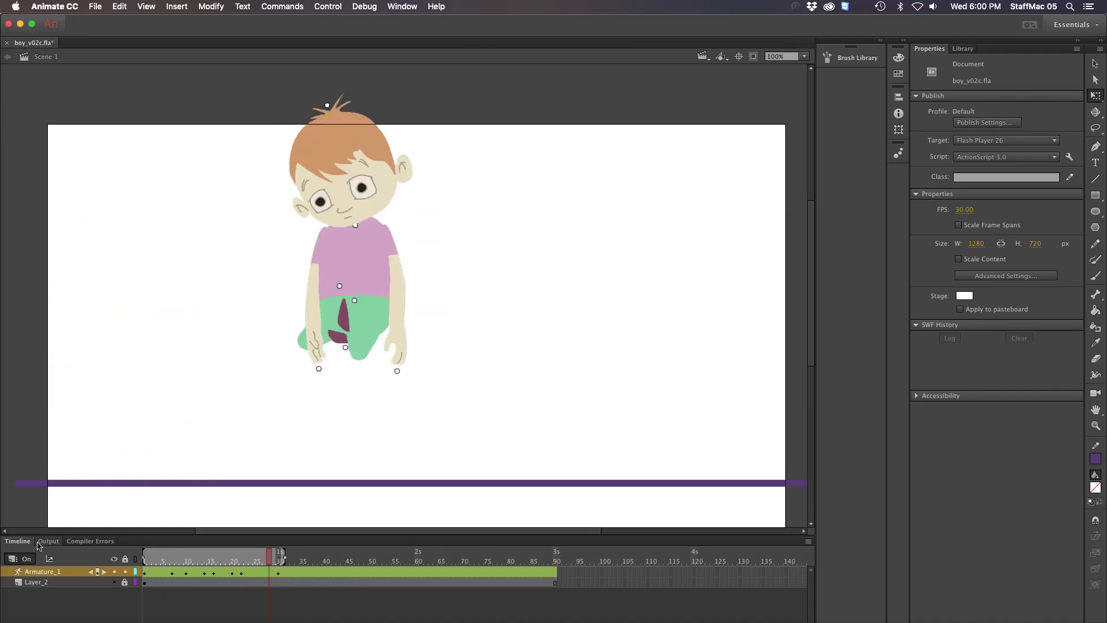
click(594, 214)
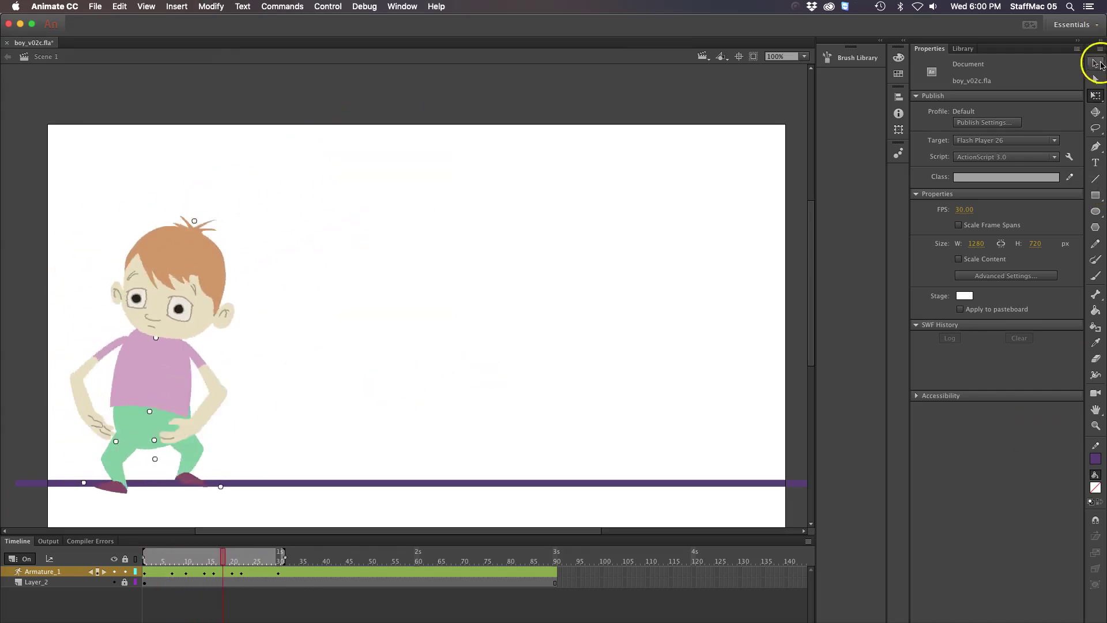
Step: At frame 14, raise the boy's front forearm so it bends across his waist
drag(242, 573, 205, 556)
key(Return)
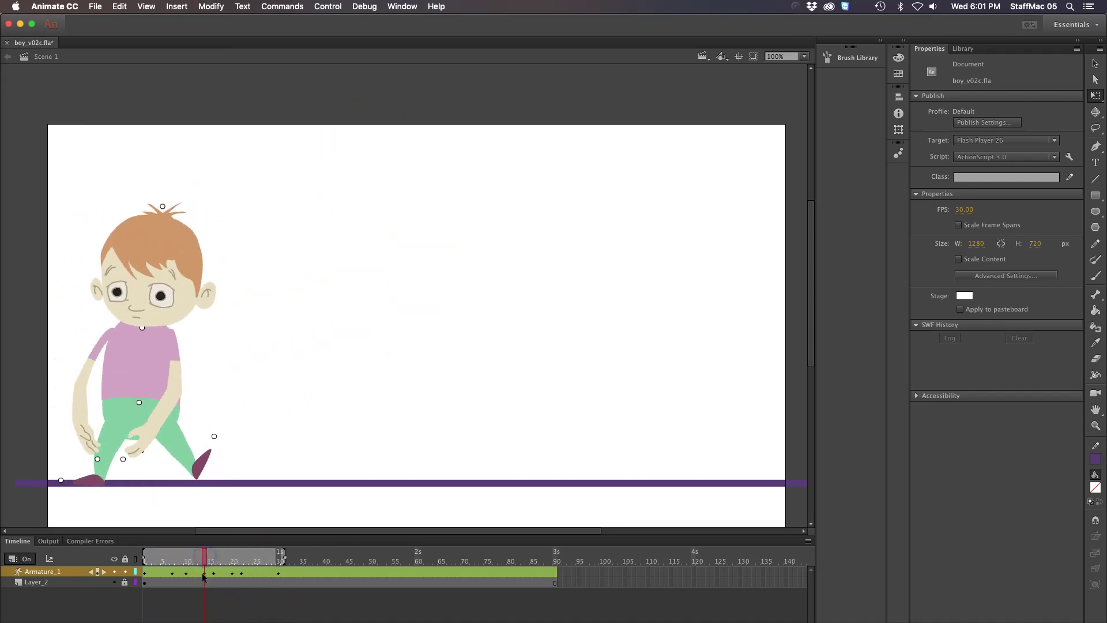
click(186, 388)
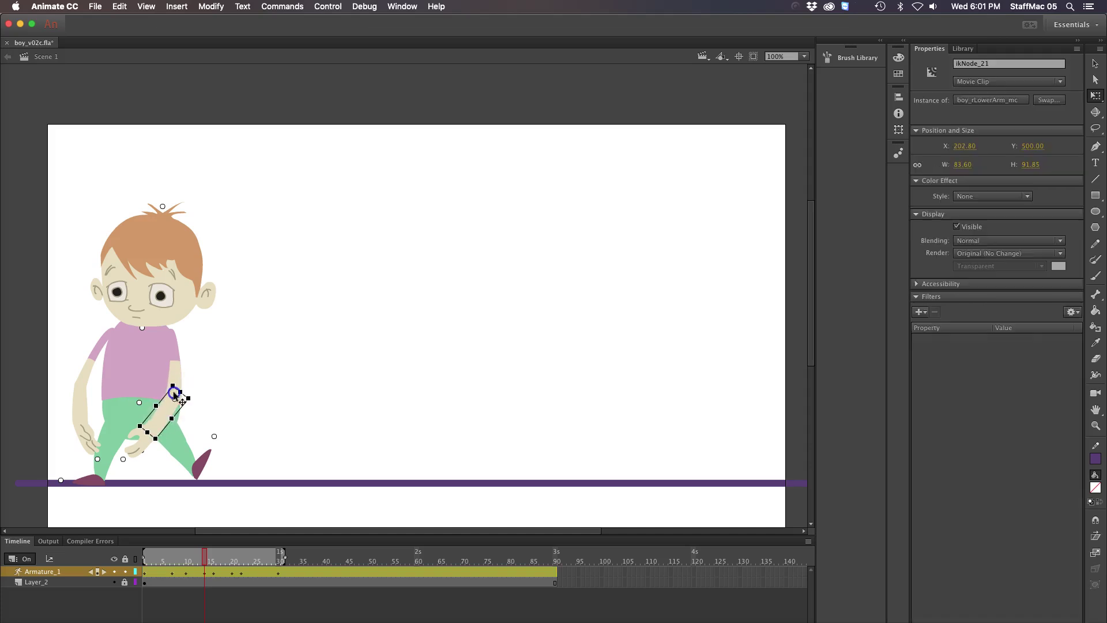
key(v)
click(172, 396)
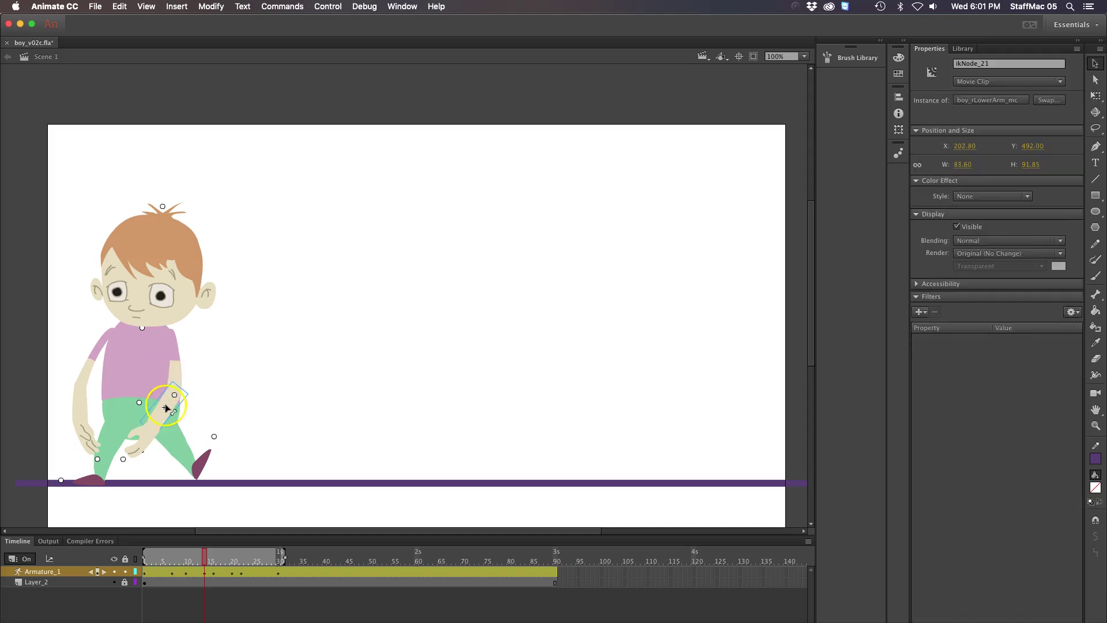
drag(154, 414, 160, 401)
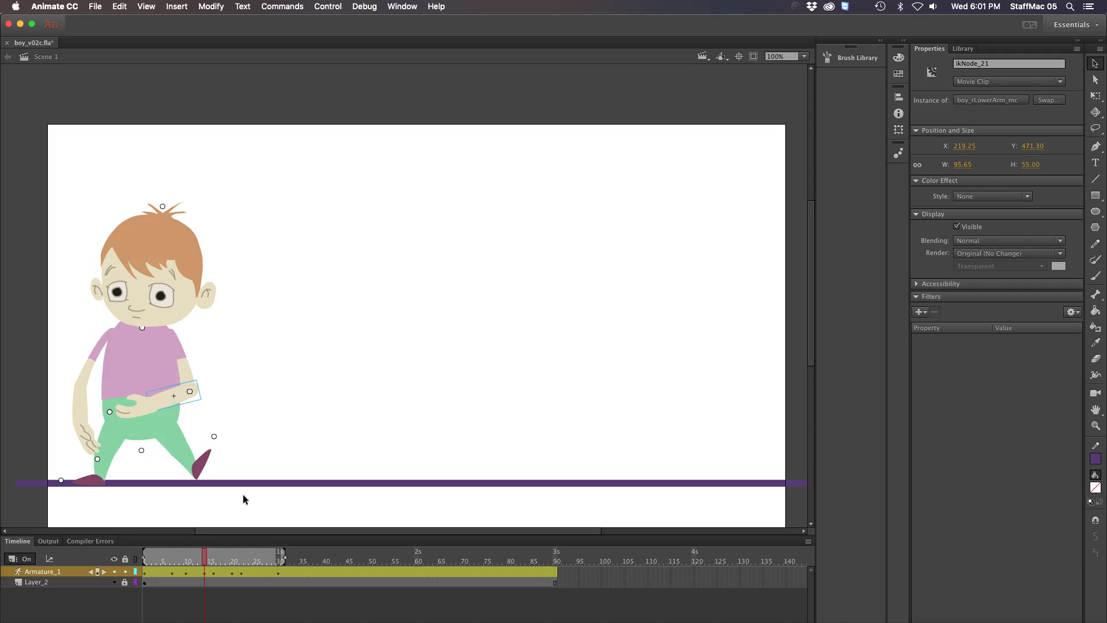
Step: Try to duplicate the frame 14 armature pose at about frame 52
drag(209, 553, 181, 552)
click(208, 574)
right_click(205, 575)
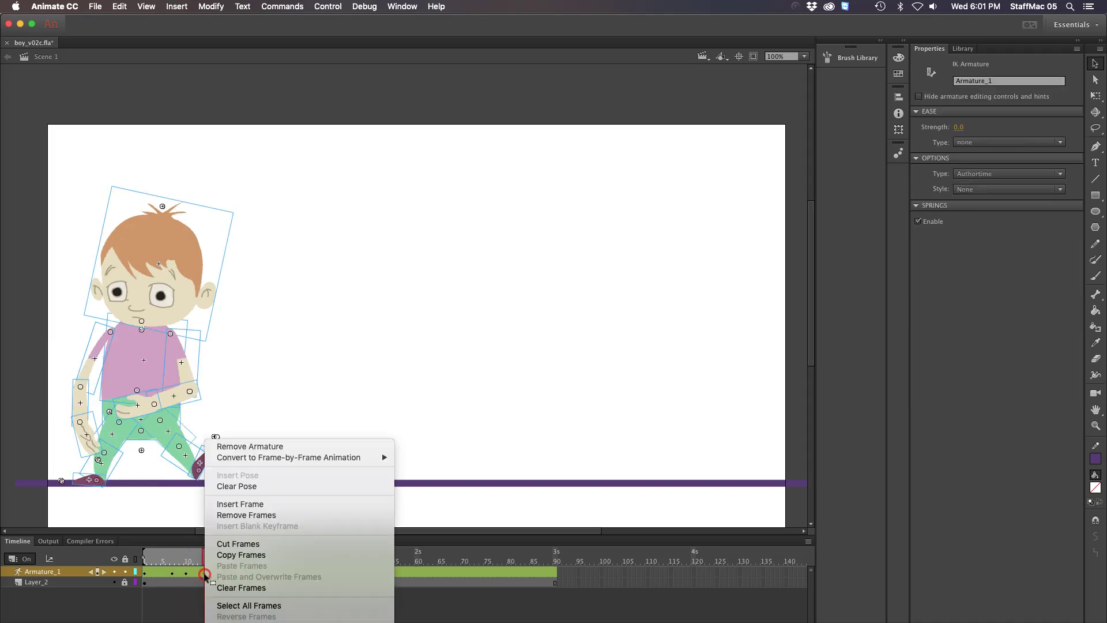
click(254, 487)
key(Escape)
click(380, 570)
right_click(379, 571)
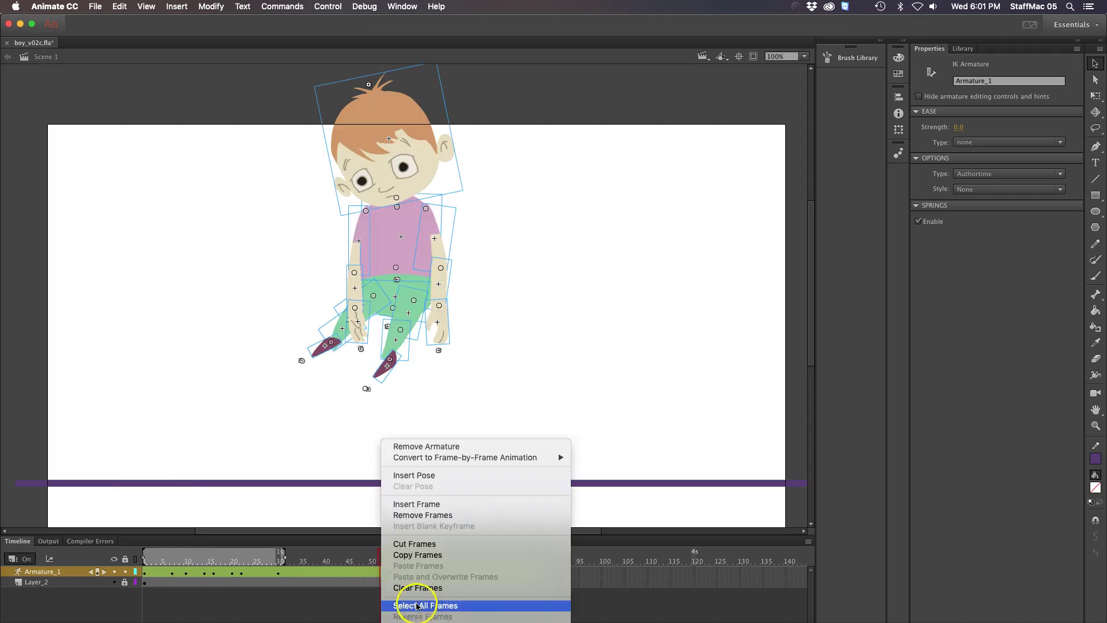
click(371, 563)
drag(345, 558, 379, 548)
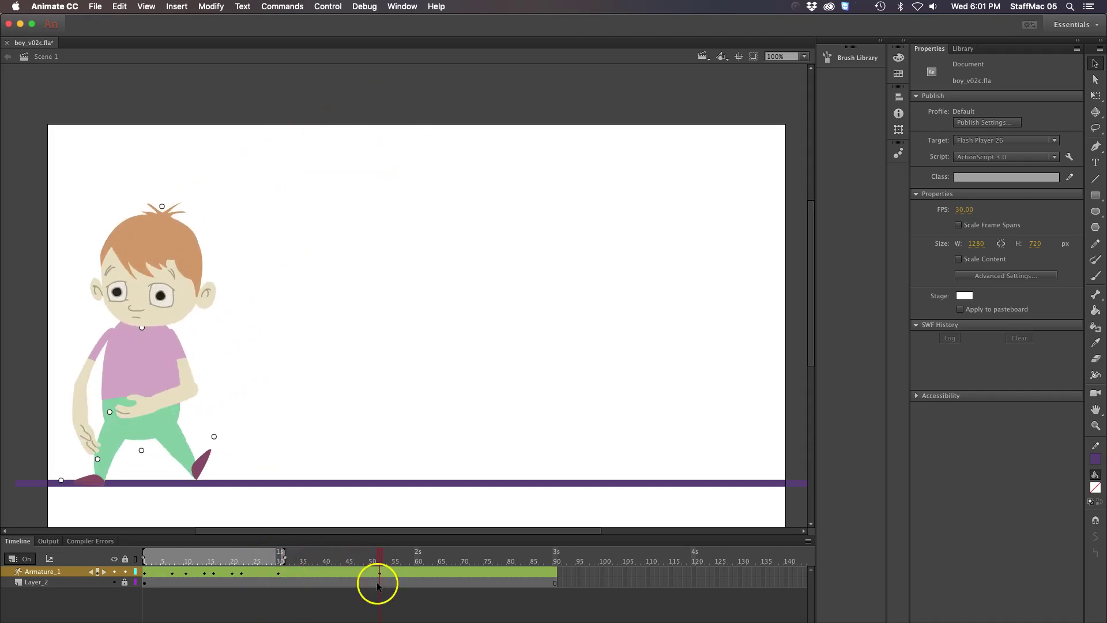
Step: Undo the duplicated pose at about frame 52 and move back to the earlier poses
key(super+z)
key(super+z)
drag(380, 554, 234, 586)
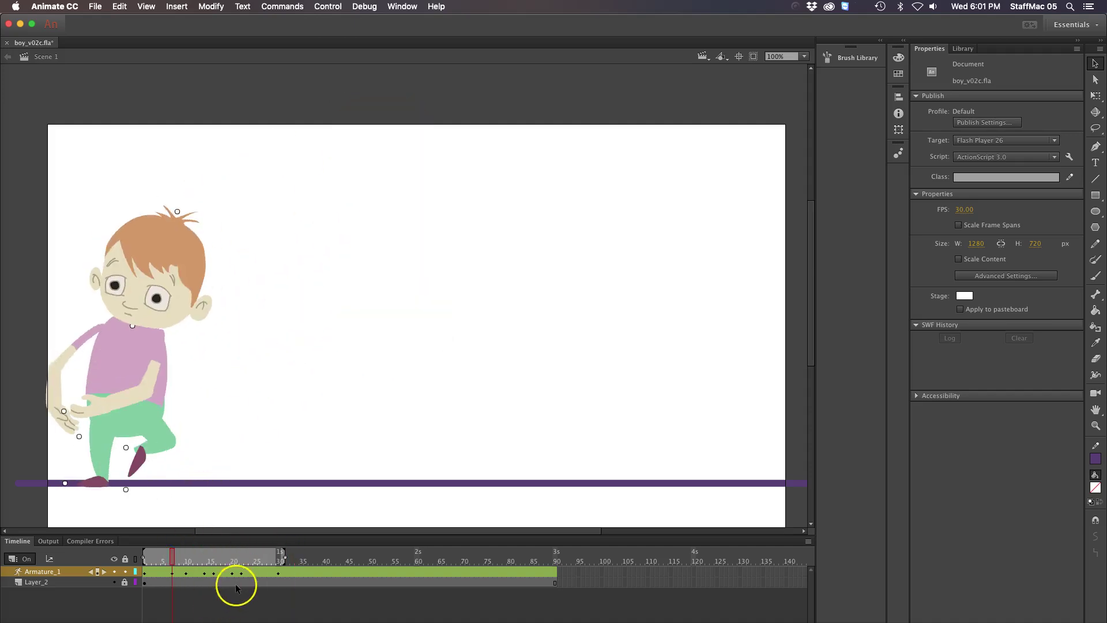
Step: Look over the armature layer's poses and return the playhead to frame 1
click(242, 575)
click(201, 600)
click(80, 574)
drag(268, 571, 348, 573)
drag(185, 551, 144, 553)
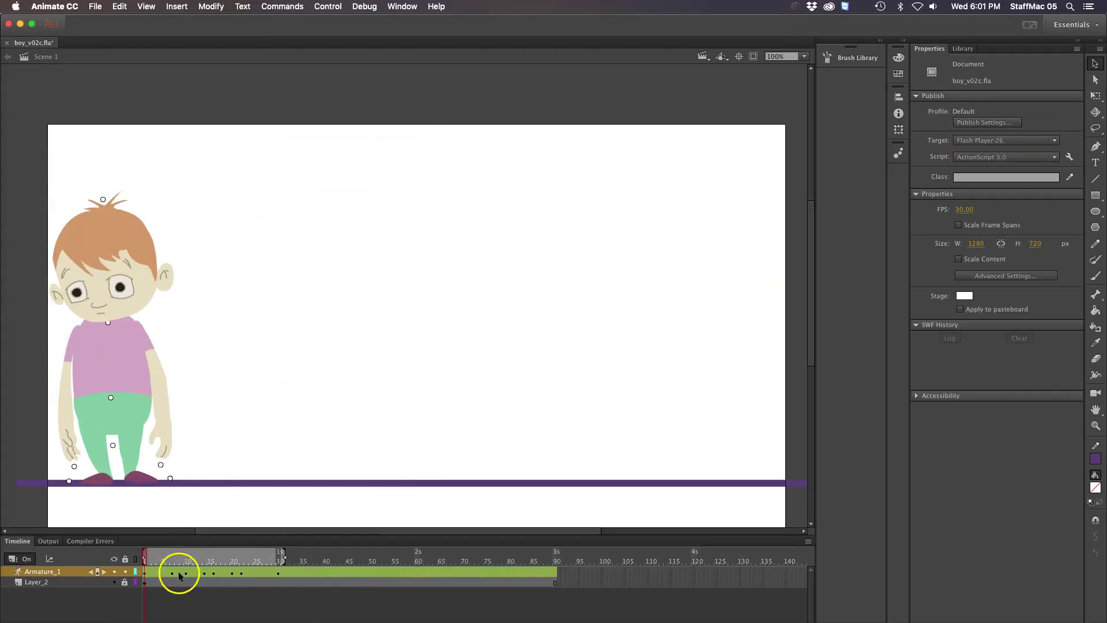
click(50, 559)
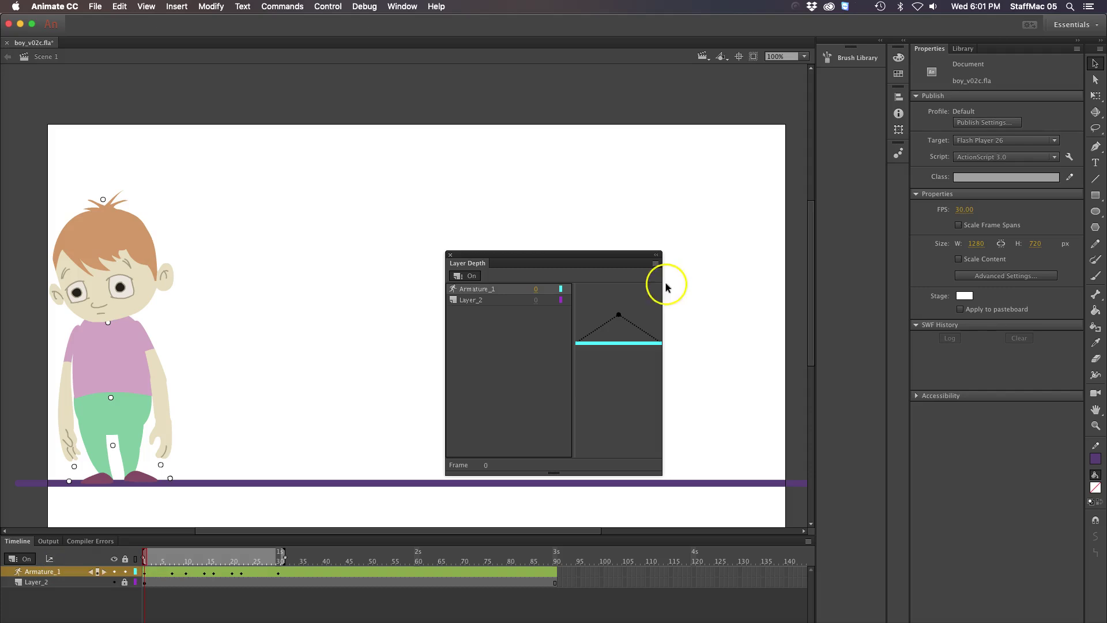
click(450, 255)
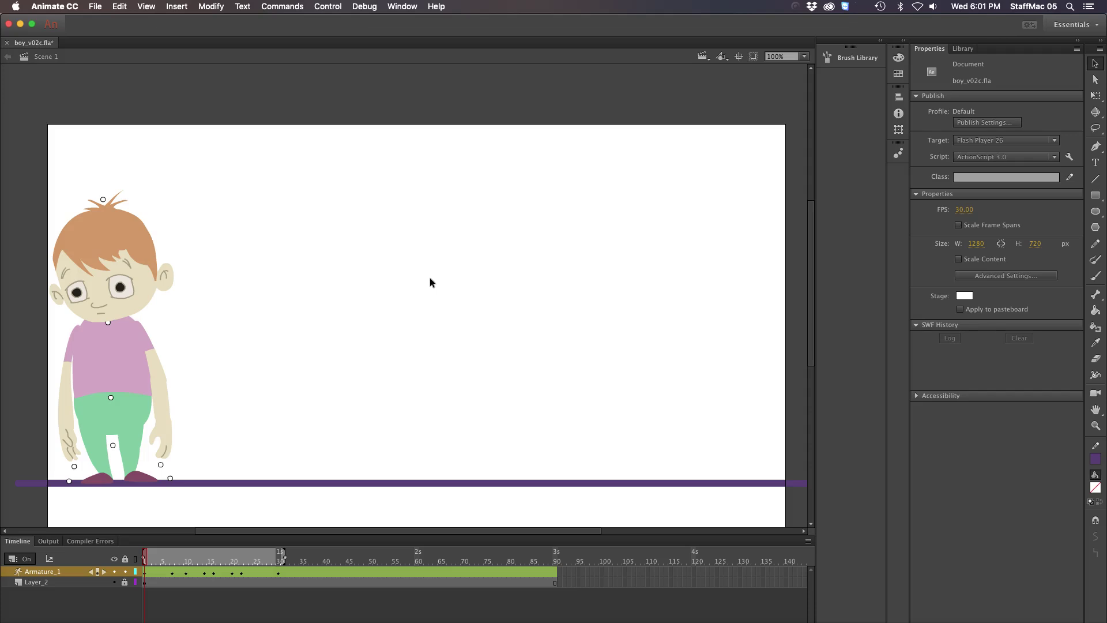
click(358, 362)
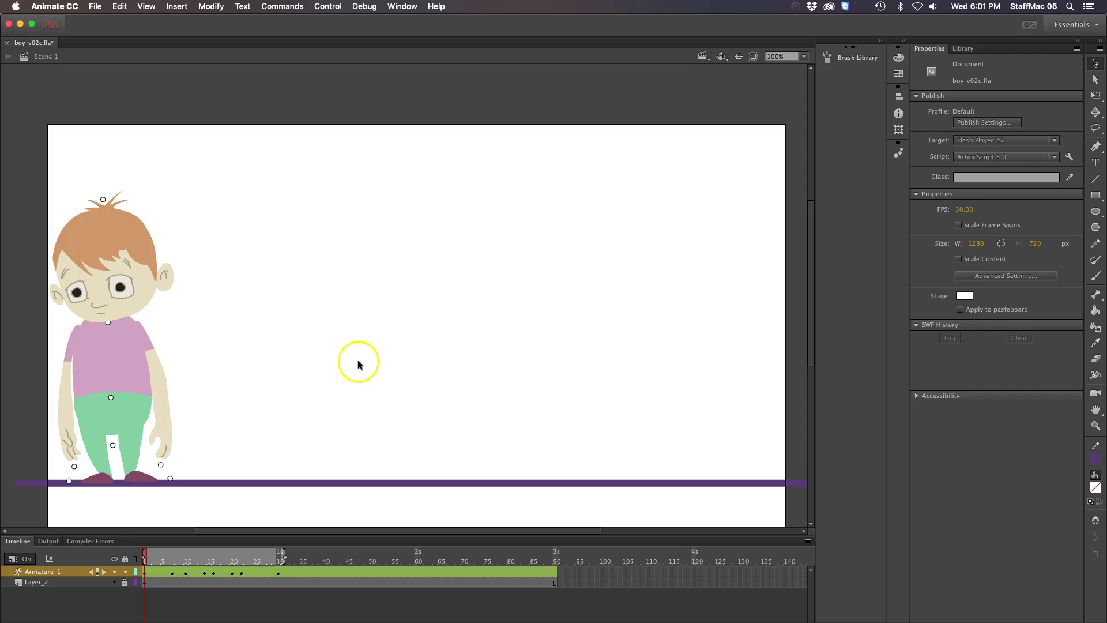